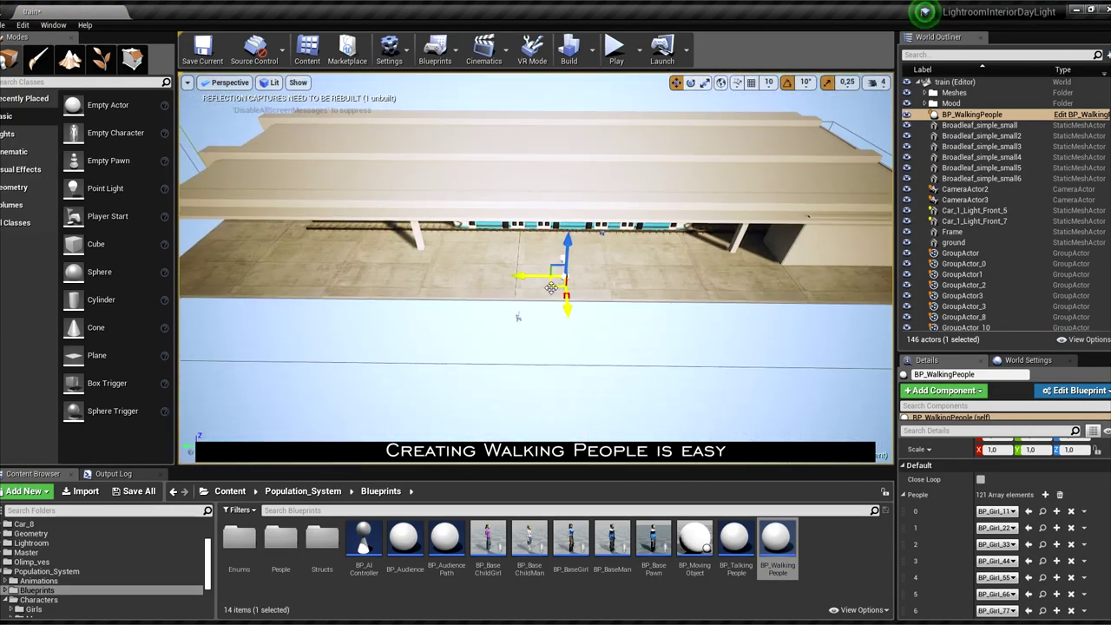
# Step: Orbit down to the platform floor and frame the BP_WalkingPeople actor
pyautogui.moveTo(518, 317); pyautogui.dragTo(451, 344)
pyautogui.press('f')
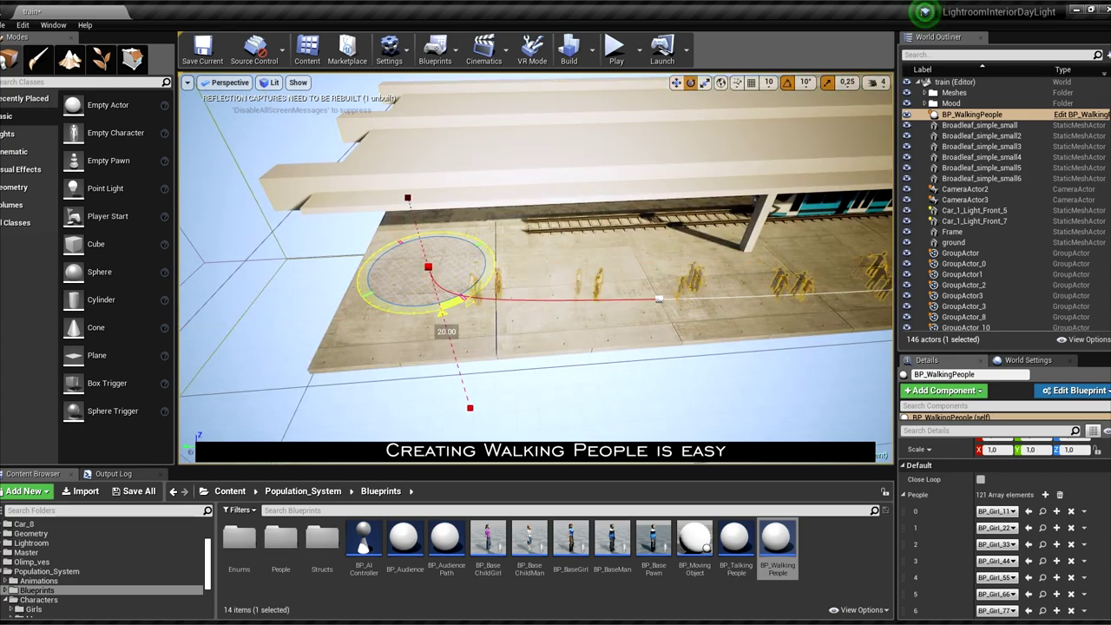
pyautogui.moveTo(395, 266); pyautogui.dragTo(653, 233)
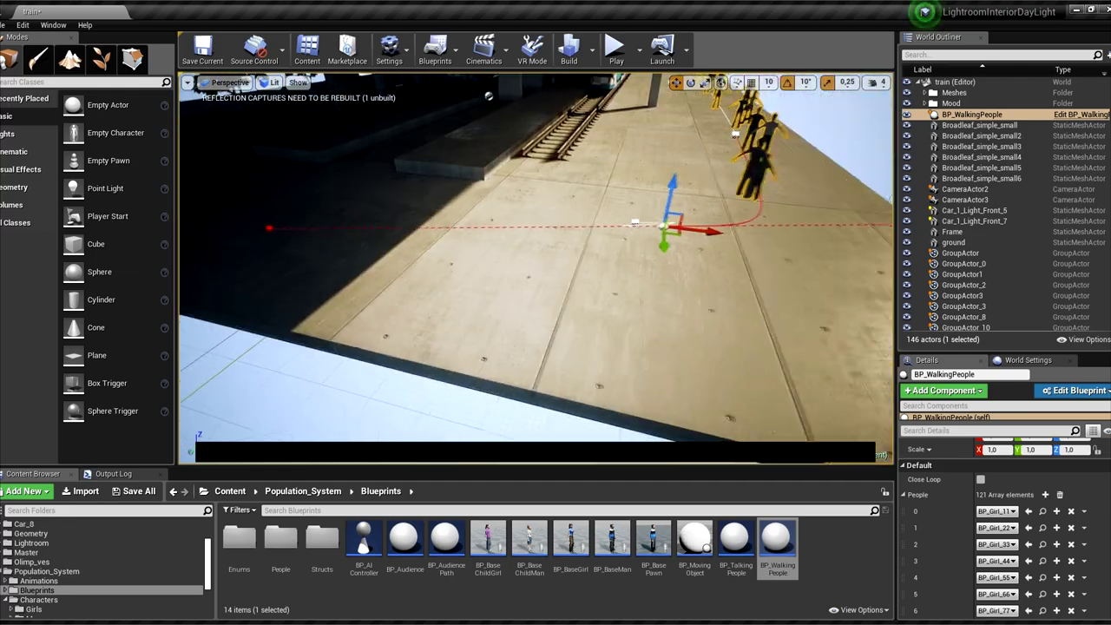
pyautogui.press('f')
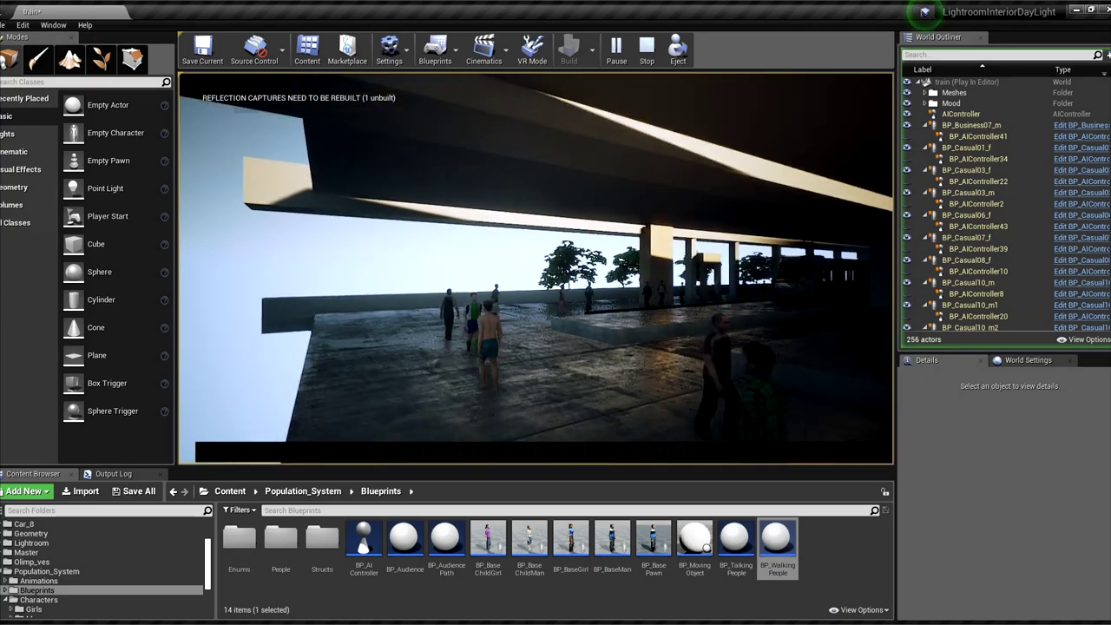
# Step: Stop the preview, set Random YOffset to 3 and Density to 50, then play the level
pyautogui.press('Escape')
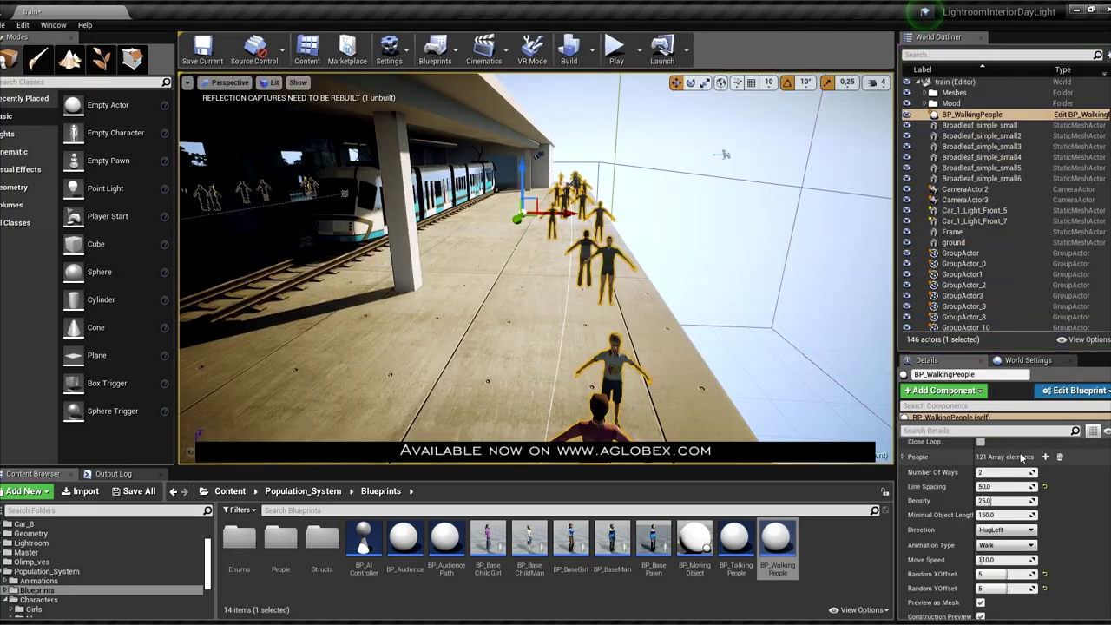
pyautogui.click(994, 589)
pyautogui.press('Return')
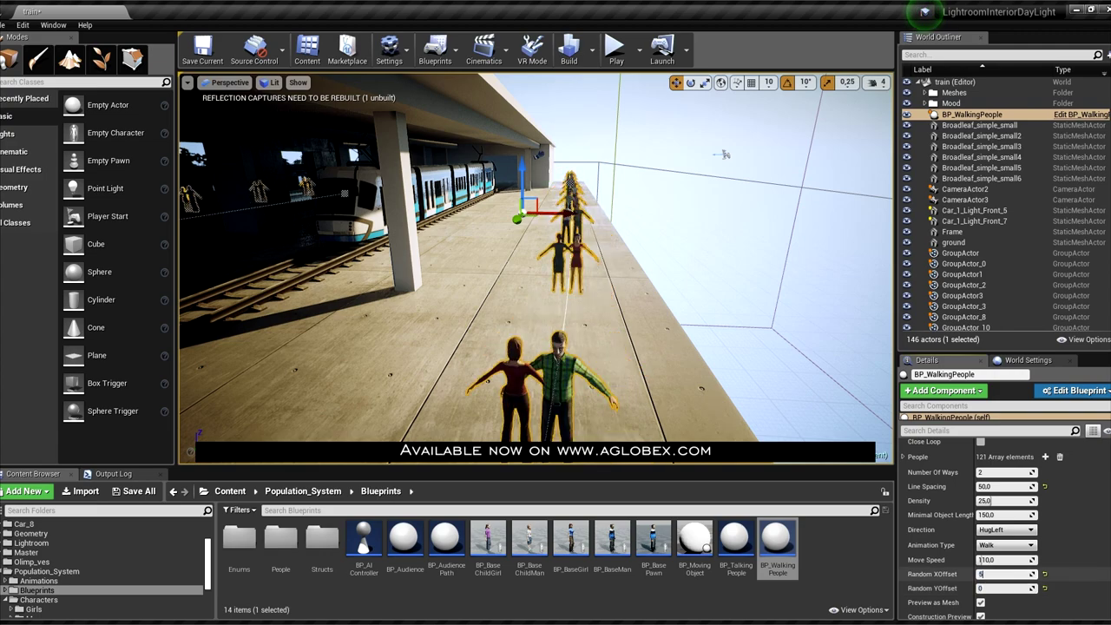
pyautogui.press('Return')
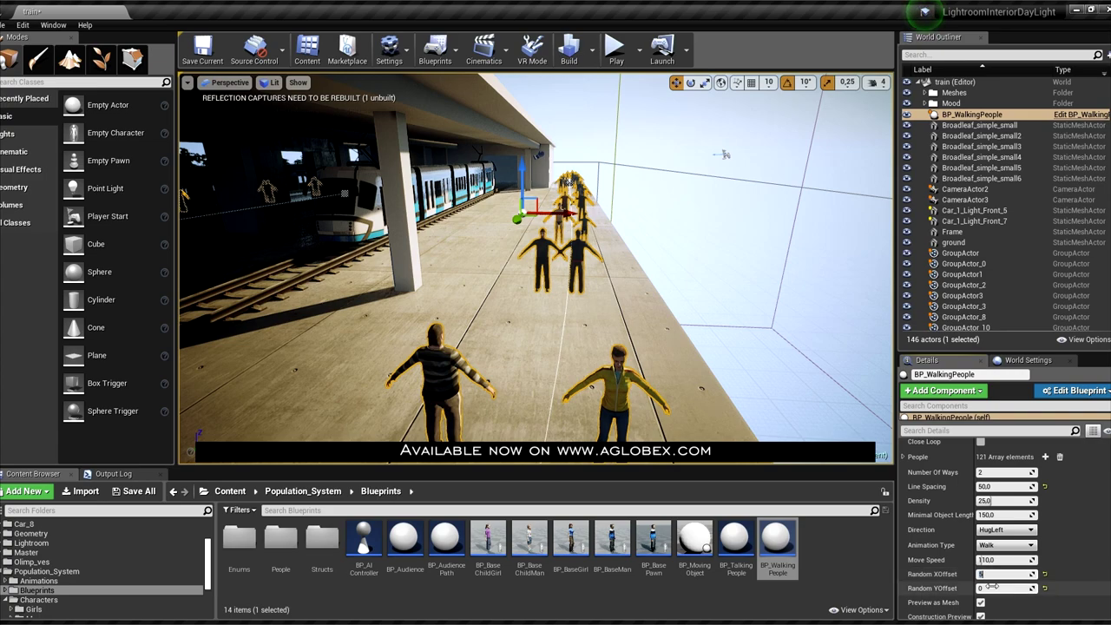
pyautogui.write('2')
pyautogui.press('Return')
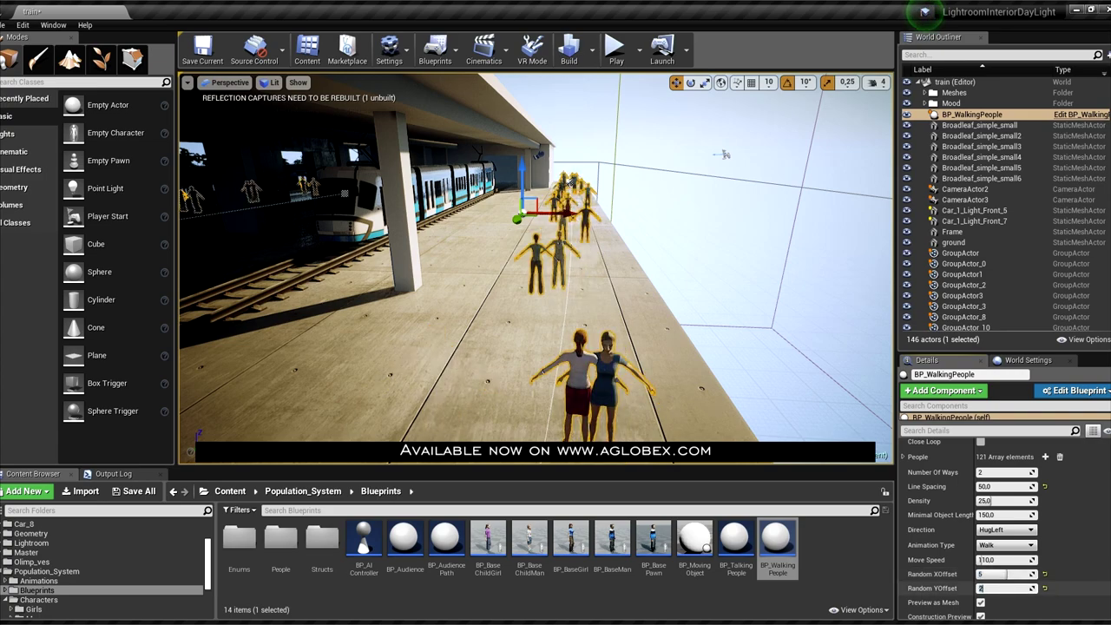
pyautogui.write('3')
pyautogui.write('50')
pyautogui.press('Return')
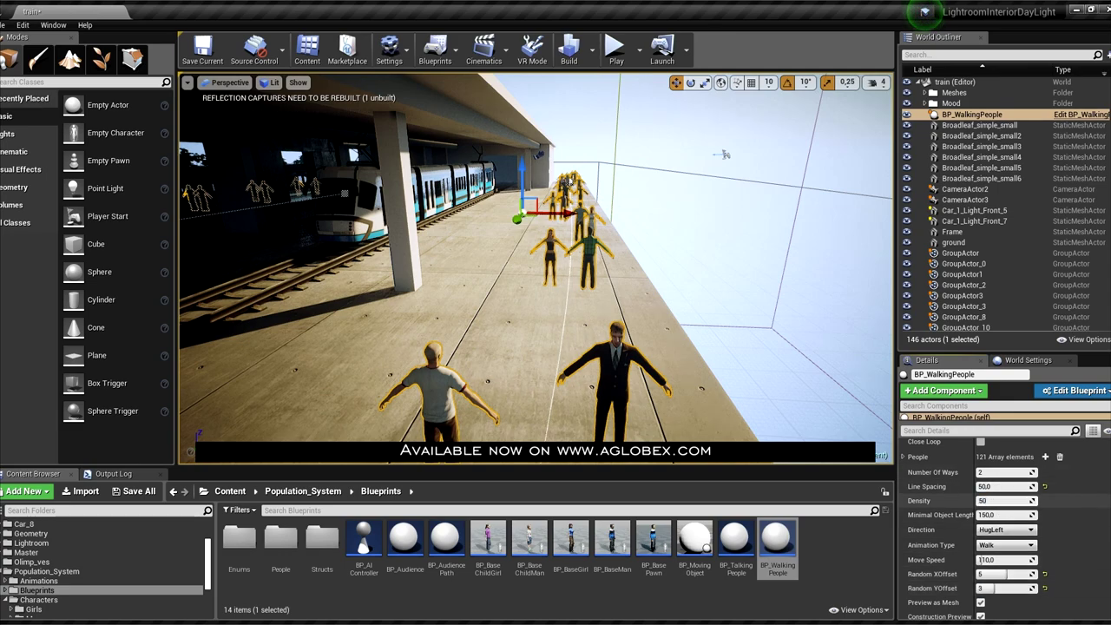
pyautogui.press('Return')
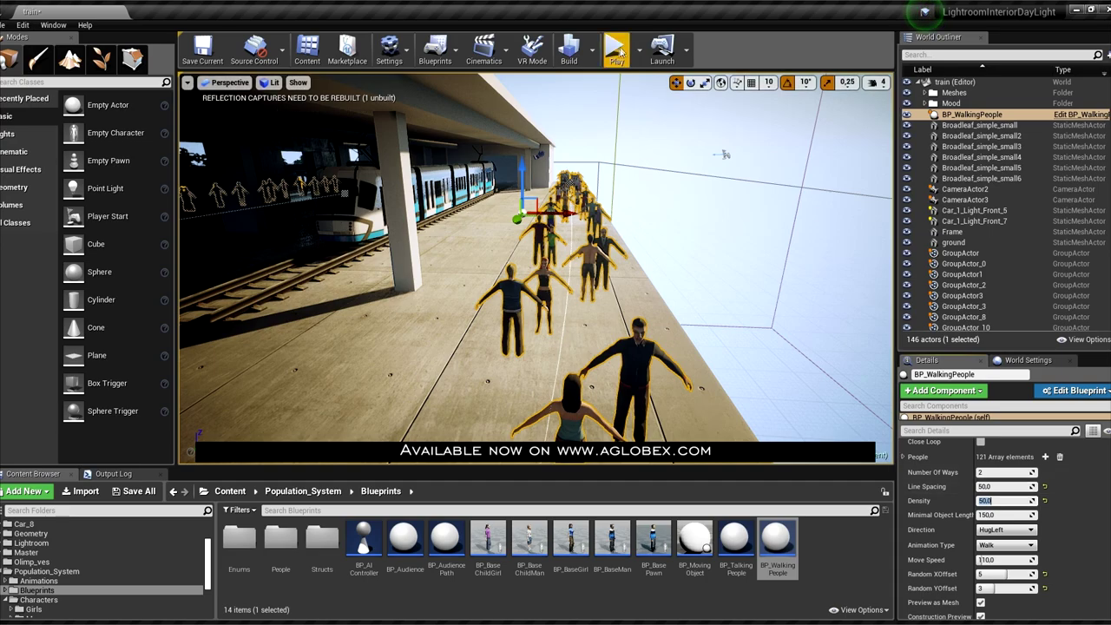
pyautogui.hotkey('alt', 'p')
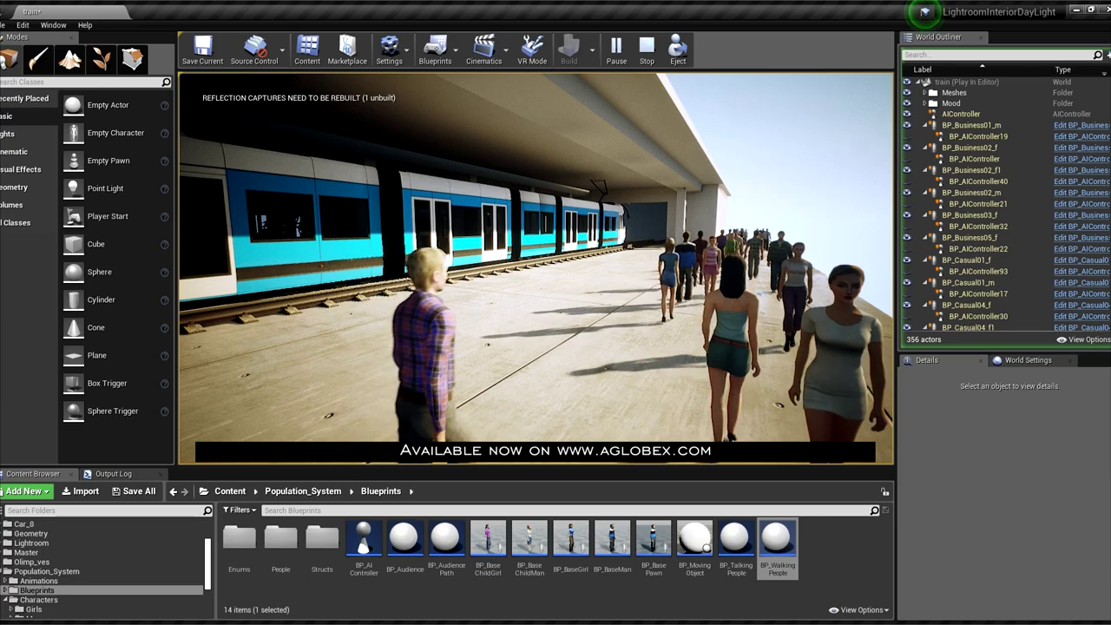
# Step: Stop the play session and select BP_WalkingPeople in the Outliner
pyautogui.press('Escape')
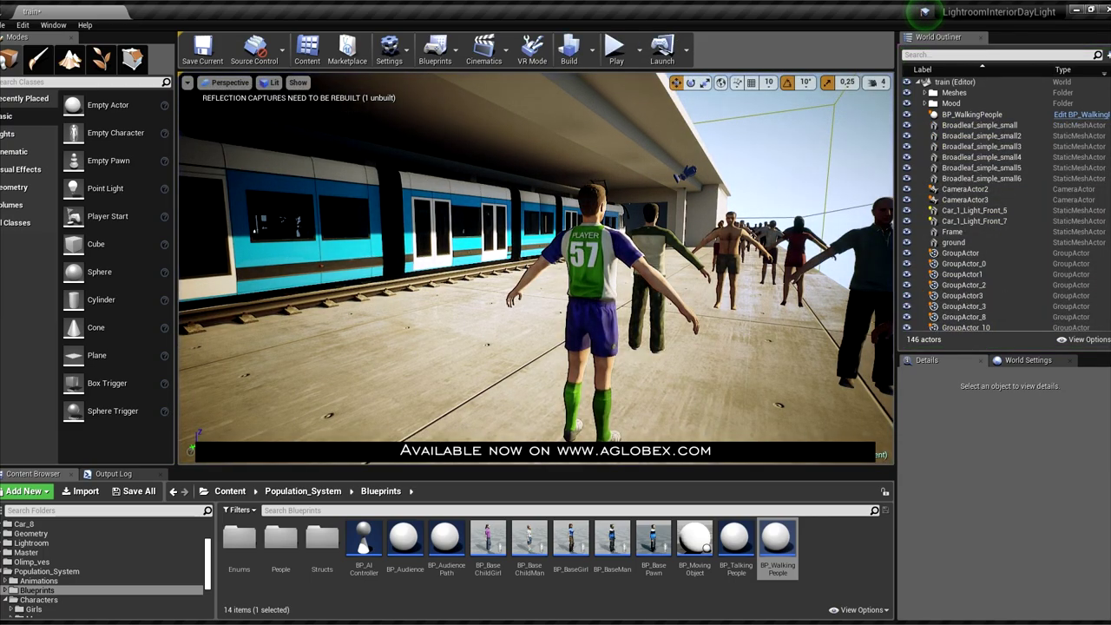
pyautogui.doubleClick(972, 114)
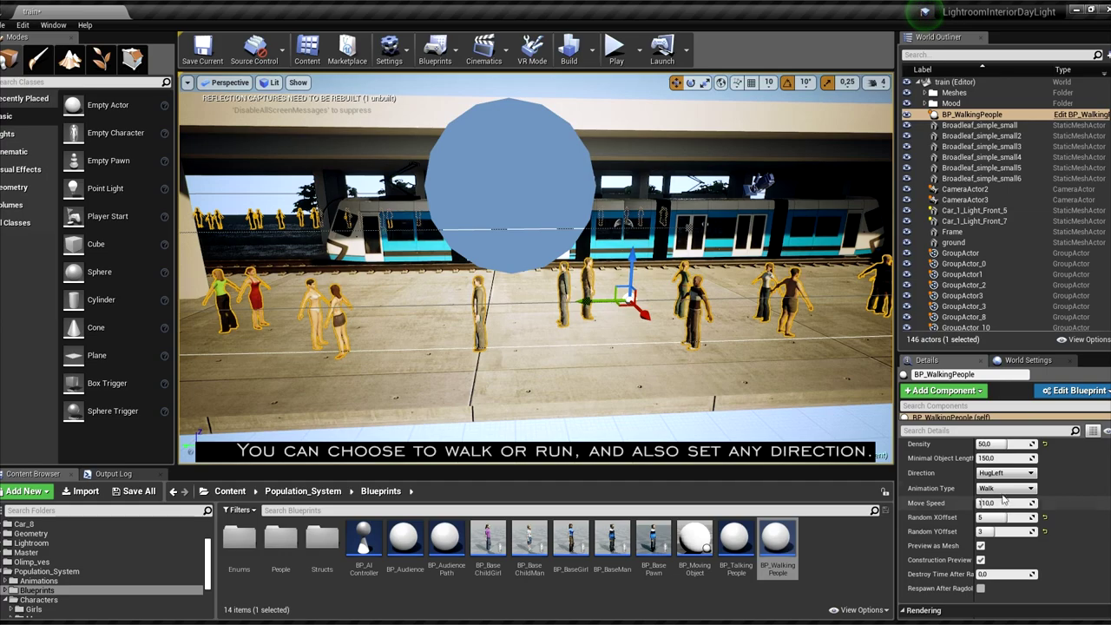
# Step: Switch the crowd to Run at Move Speed 250 and test it in a play session
pyautogui.click(1007, 488)
pyautogui.click(993, 514)
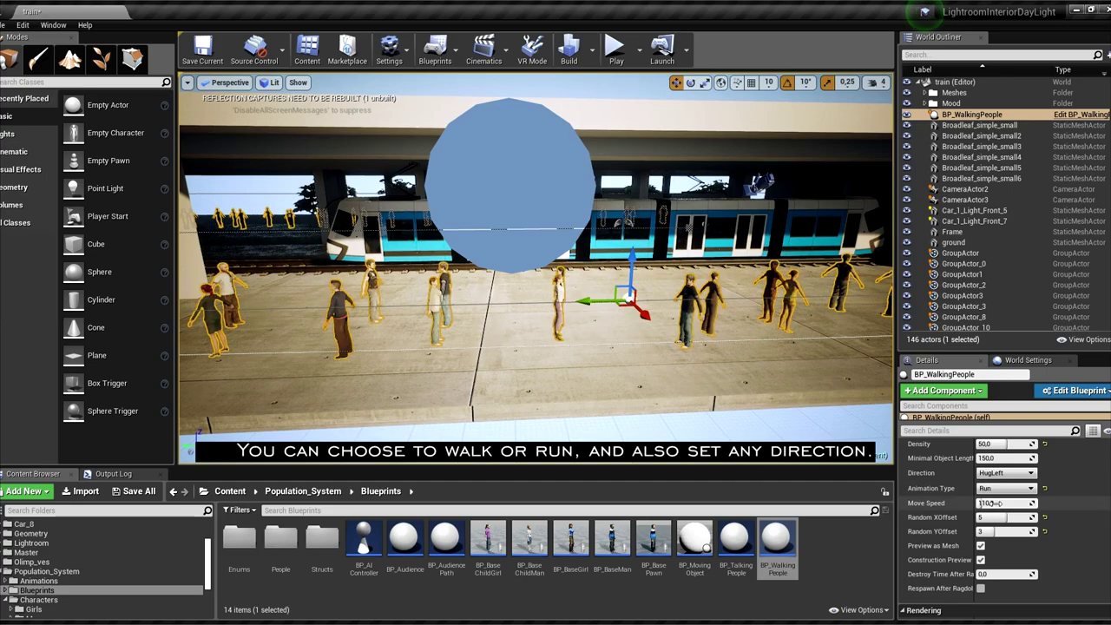
pyautogui.click(990, 503)
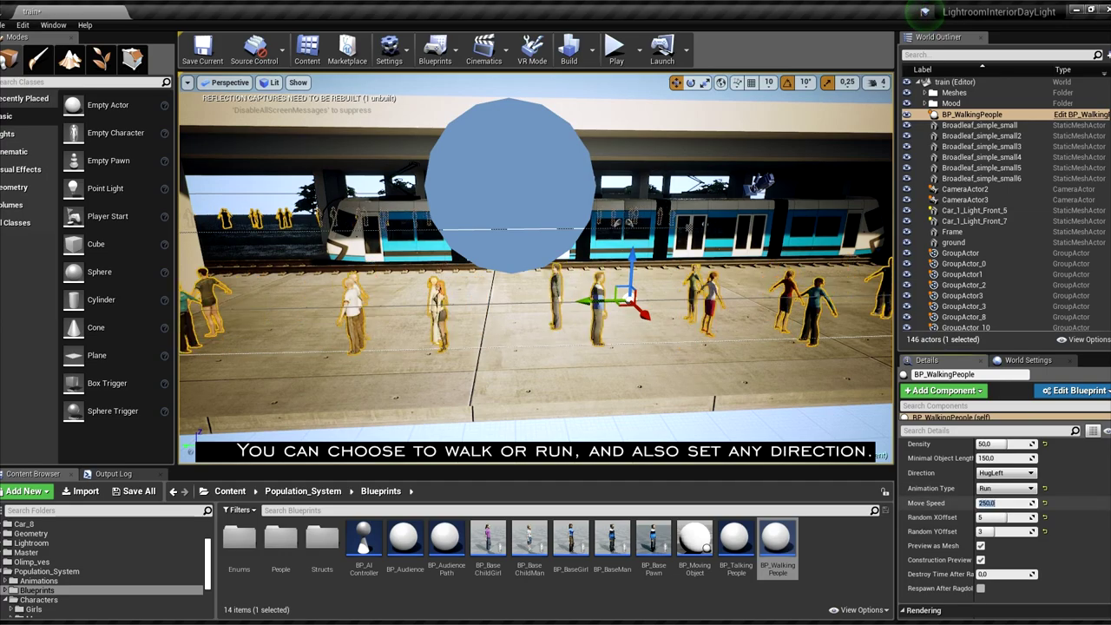
pyautogui.hotkey('alt', 'p')
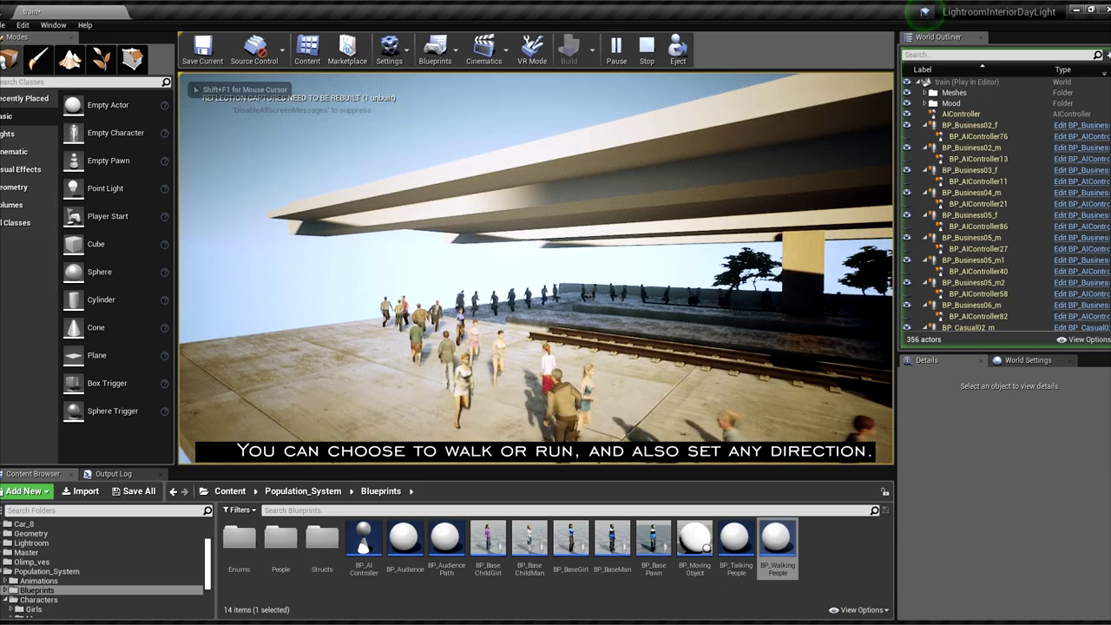
pyautogui.press('Escape')
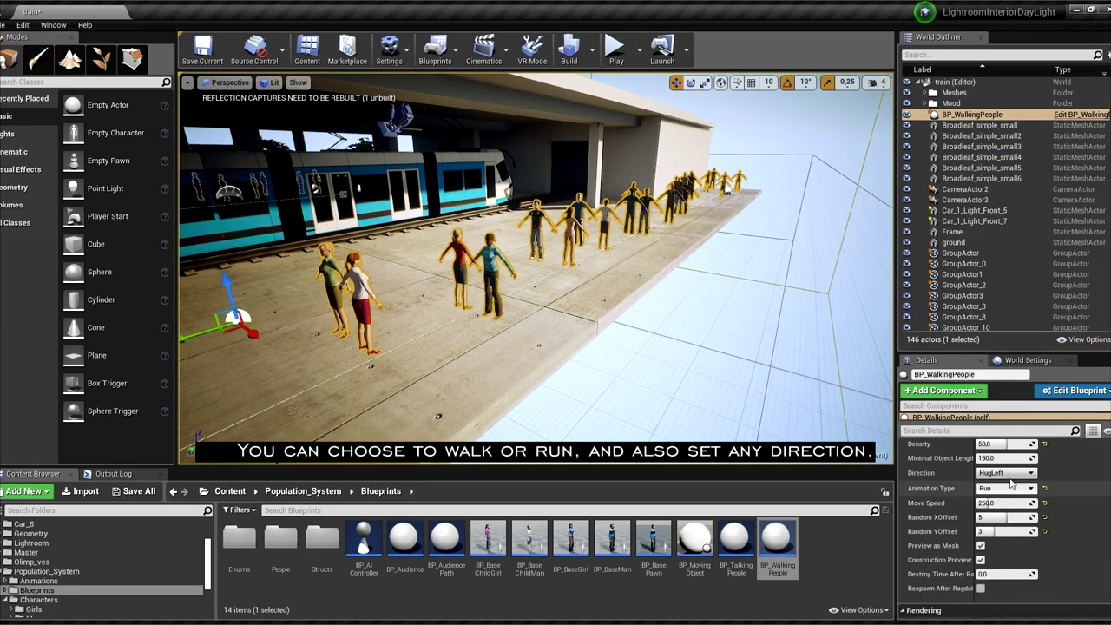
# Step: Test the crowd heading Forward, then Backward, with a play session for each
pyautogui.click(1000, 473)
pyautogui.click(997, 486)
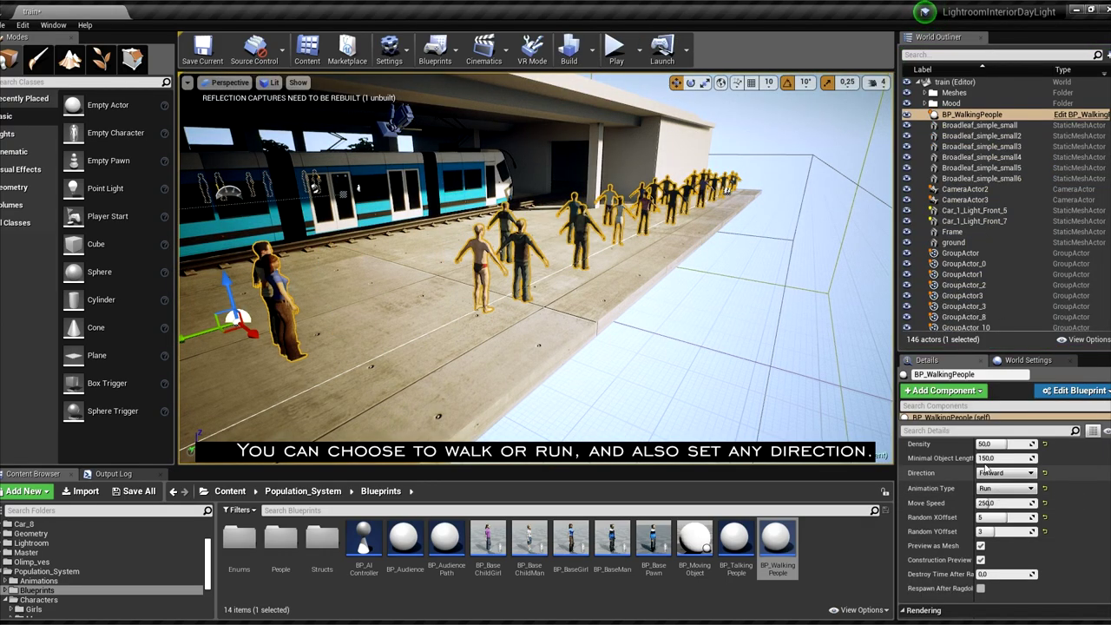
pyautogui.hotkey('alt', 'p')
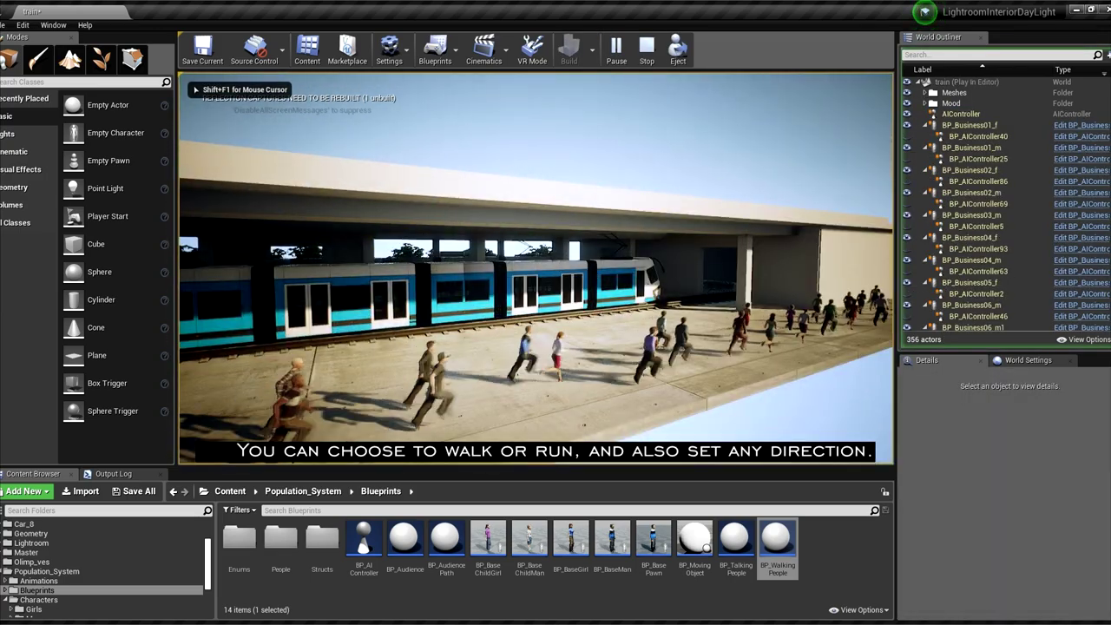
pyautogui.press('Escape')
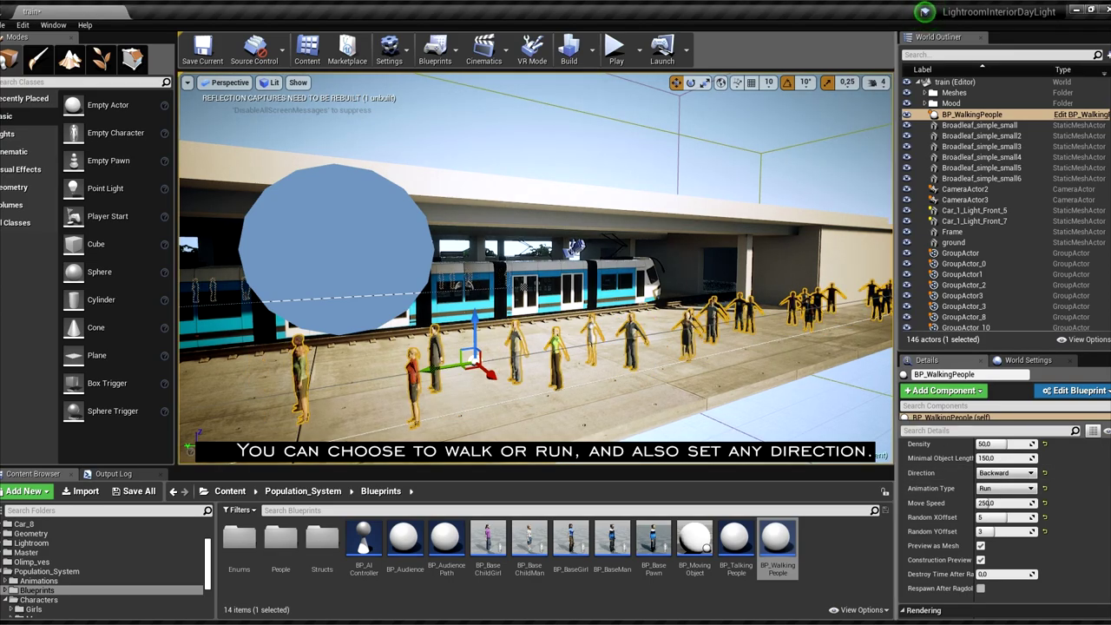
pyautogui.hotkey('alt', 'p')
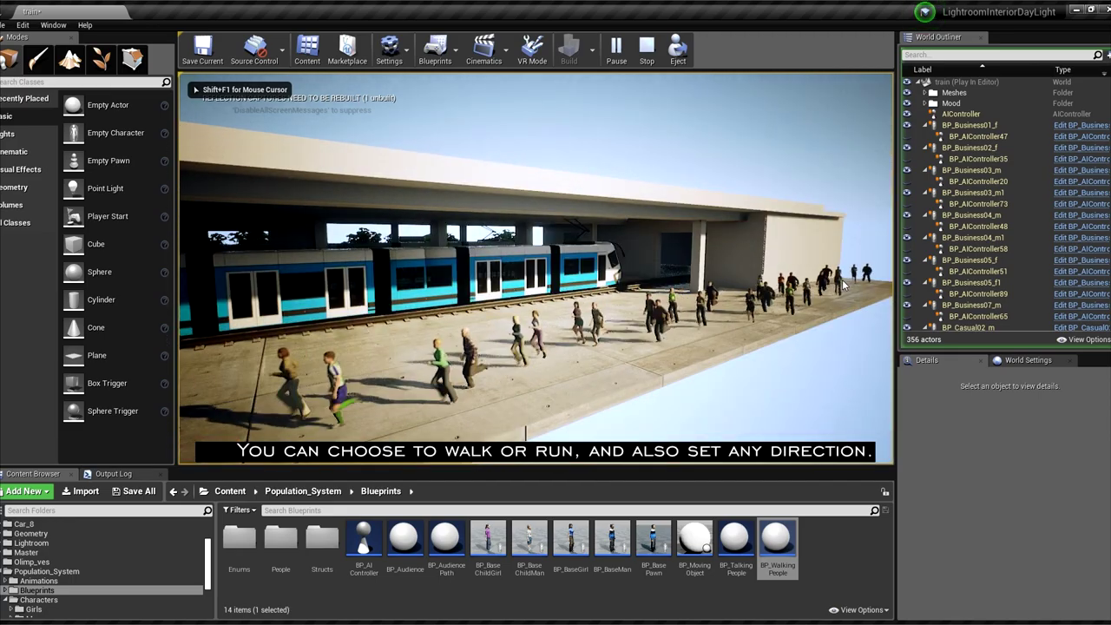
pyautogui.press('Escape')
# Step: Set the crowd back to Walk at Move Speed 110 and test it in play
pyautogui.click(1005, 488)
pyautogui.click(990, 502)
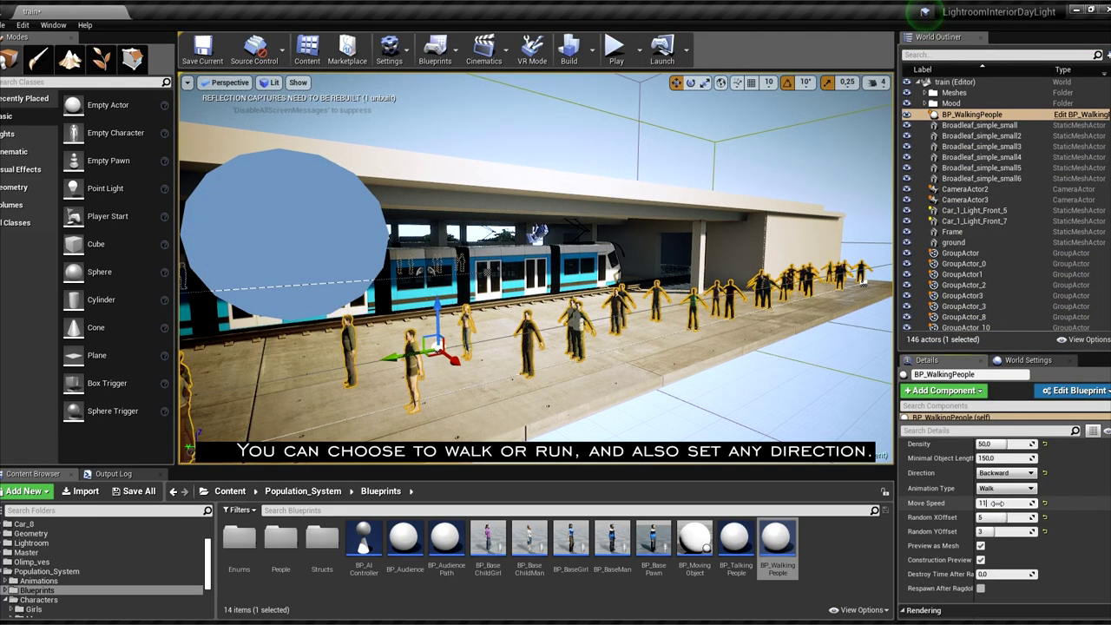
pyautogui.write('0.0')
pyautogui.click(997, 502)
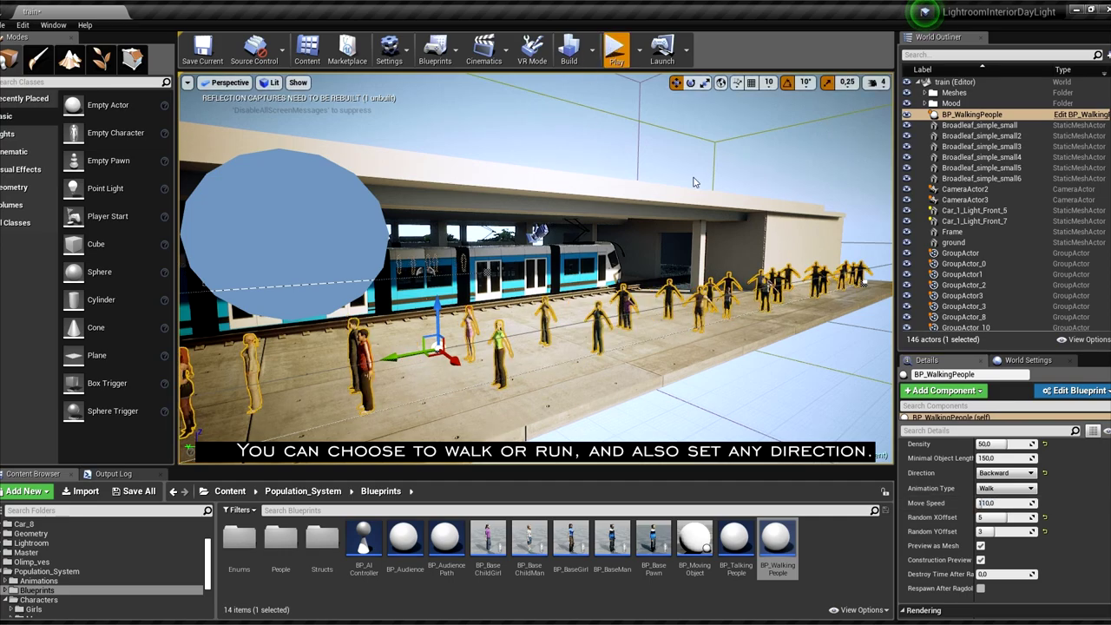
pyautogui.hotkey('alt', 'p')
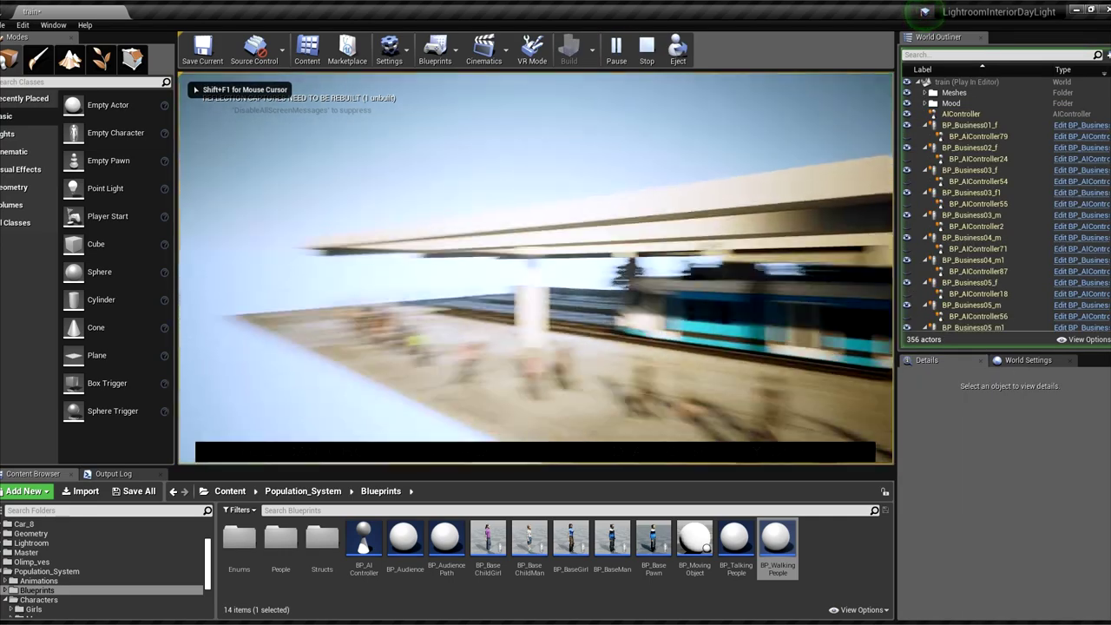
pyautogui.press('Escape')
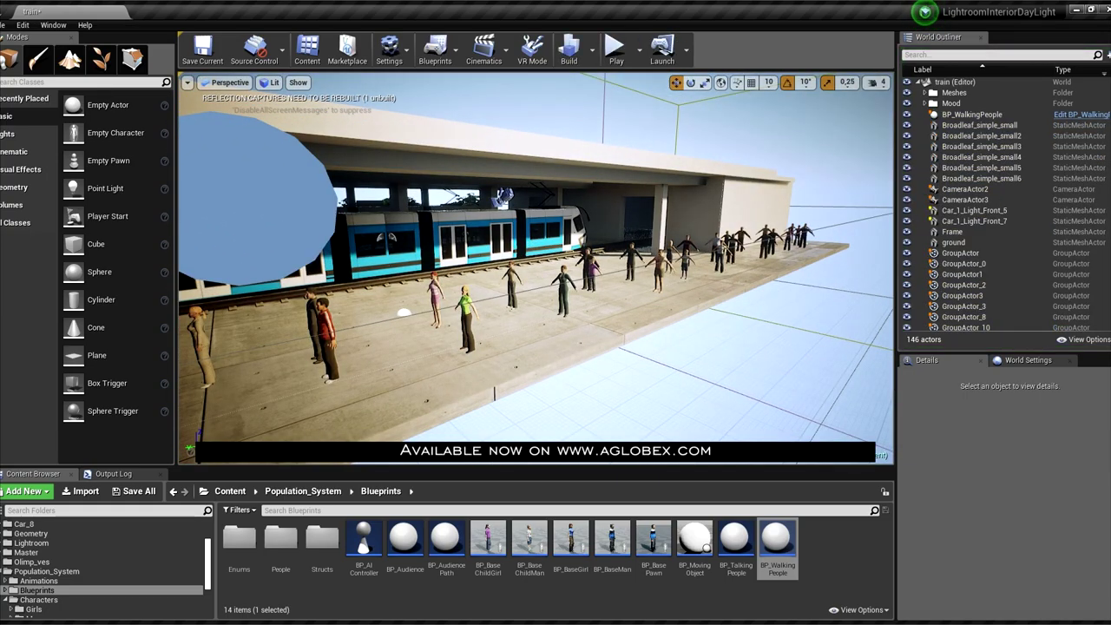
# Step: Test the WaveLeft direction in play, then place a BP_TalkingPeople crowd on the platform
pyautogui.click(806, 244)
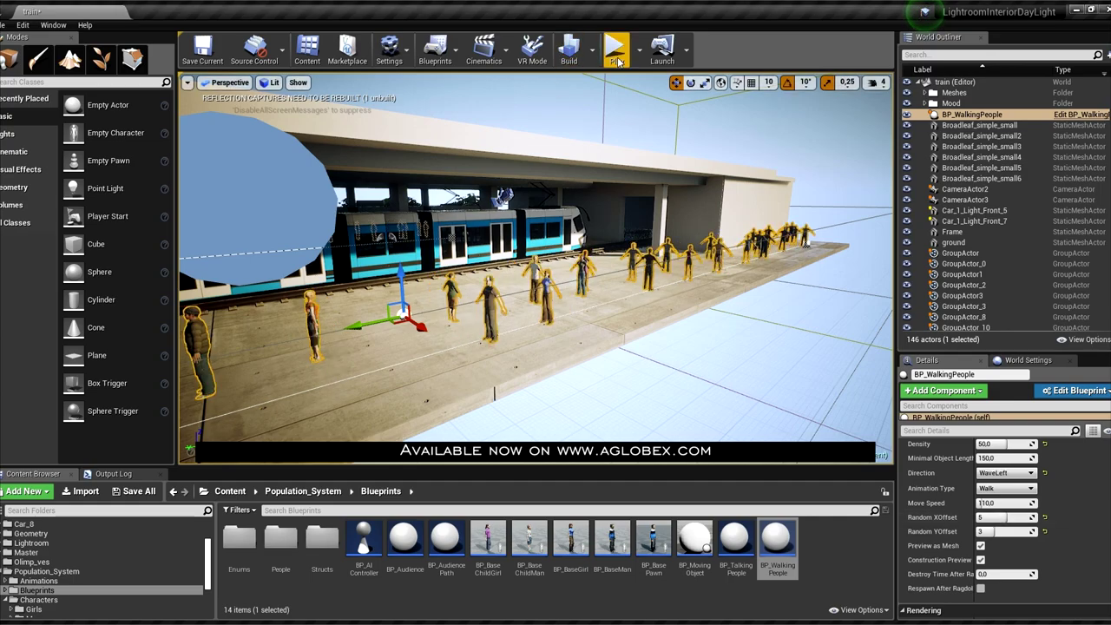
pyautogui.hotkey('alt', 'p')
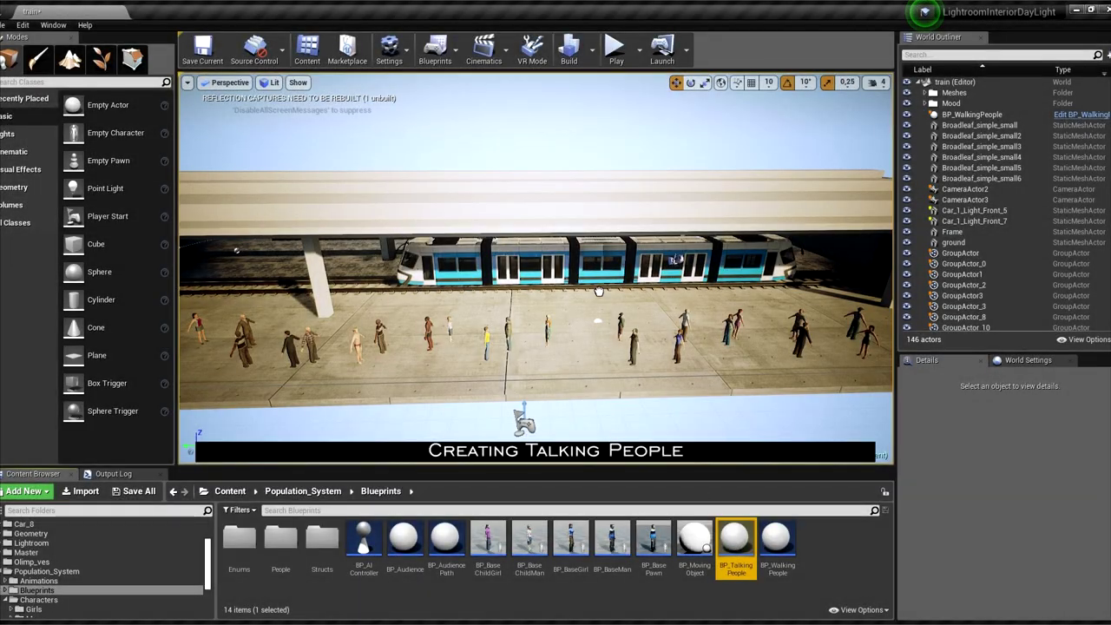
pyautogui.moveTo(586, 304); pyautogui.dragTo(580, 305)
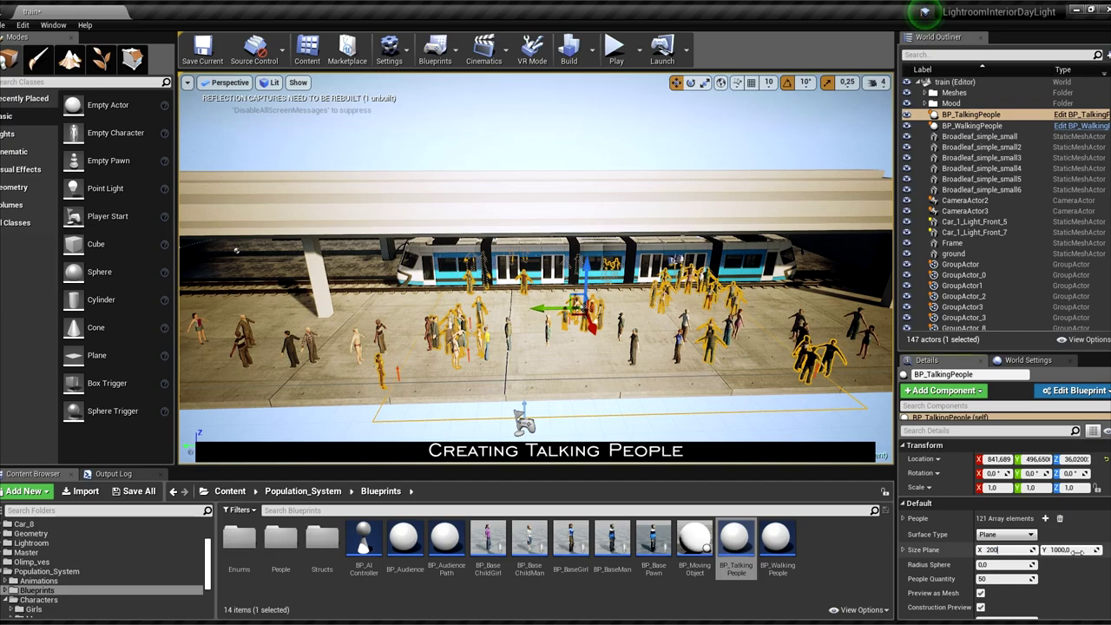
# Step: Size the talking crowd 300 by 2000, shift it along the platform, and play
pyautogui.press('Tab')
pyautogui.press('Return')
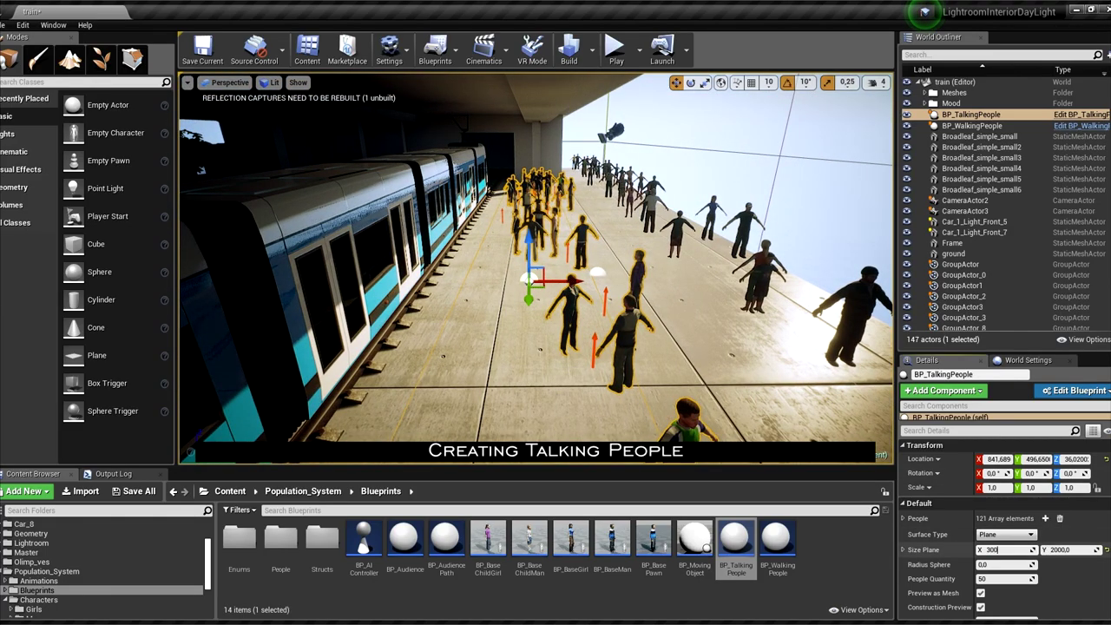
pyautogui.press('Return')
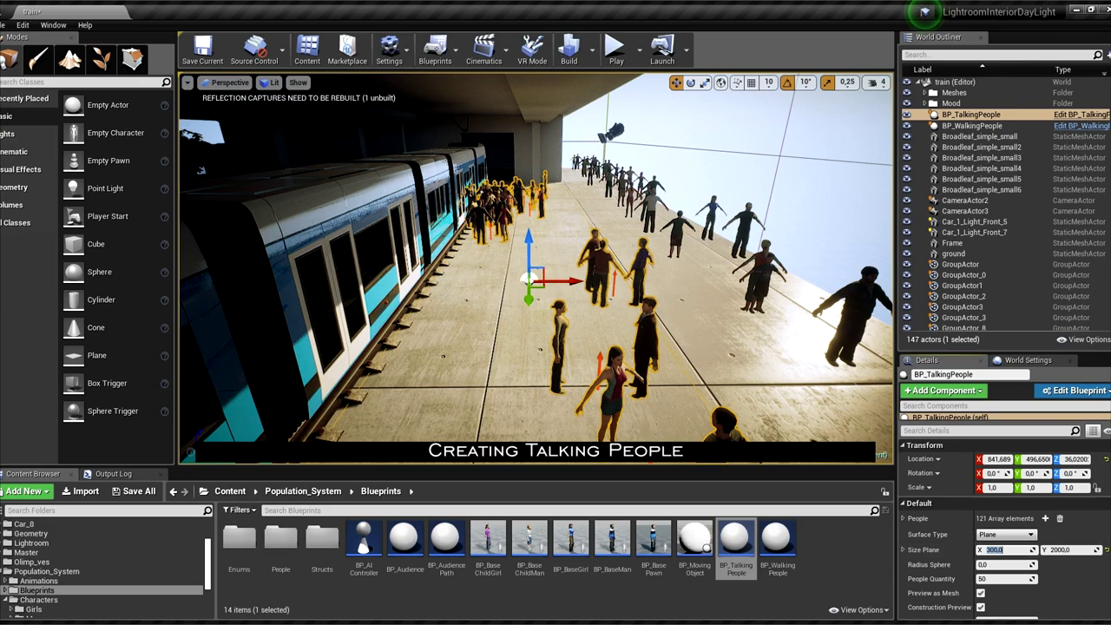
pyautogui.moveTo(567, 280); pyautogui.dragTo(605, 284)
pyautogui.moveTo(606, 283)
pyautogui.mouseDown(button='right')
pyautogui.moveTo(470, 274)
pyautogui.moveTo(304, 137)
pyautogui.mouseUp(button='right')
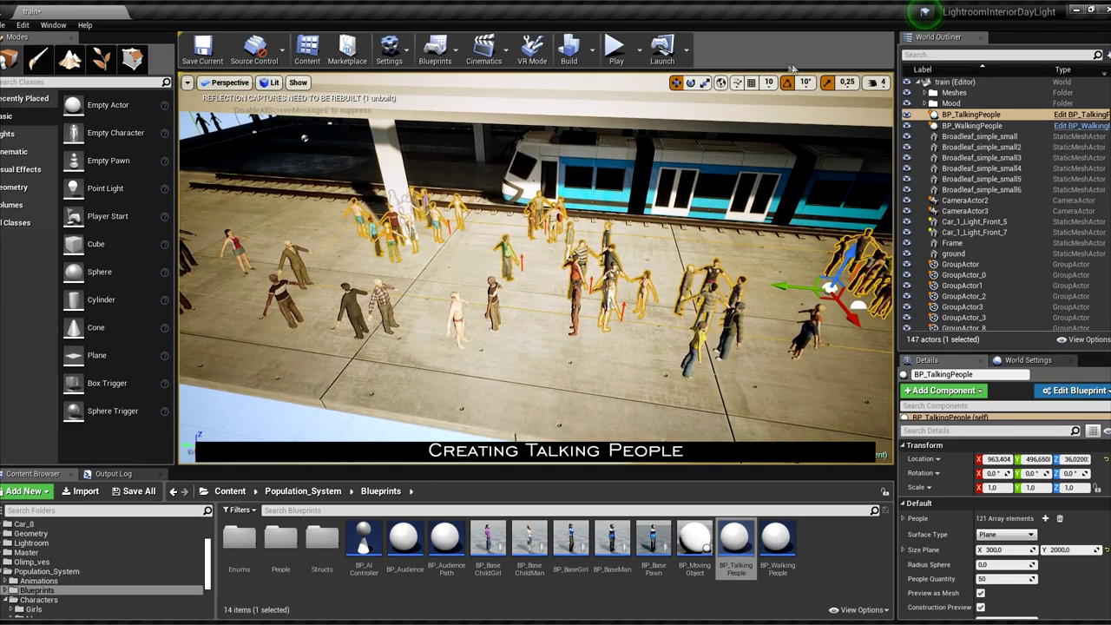
pyautogui.hotkey('alt', 'p')
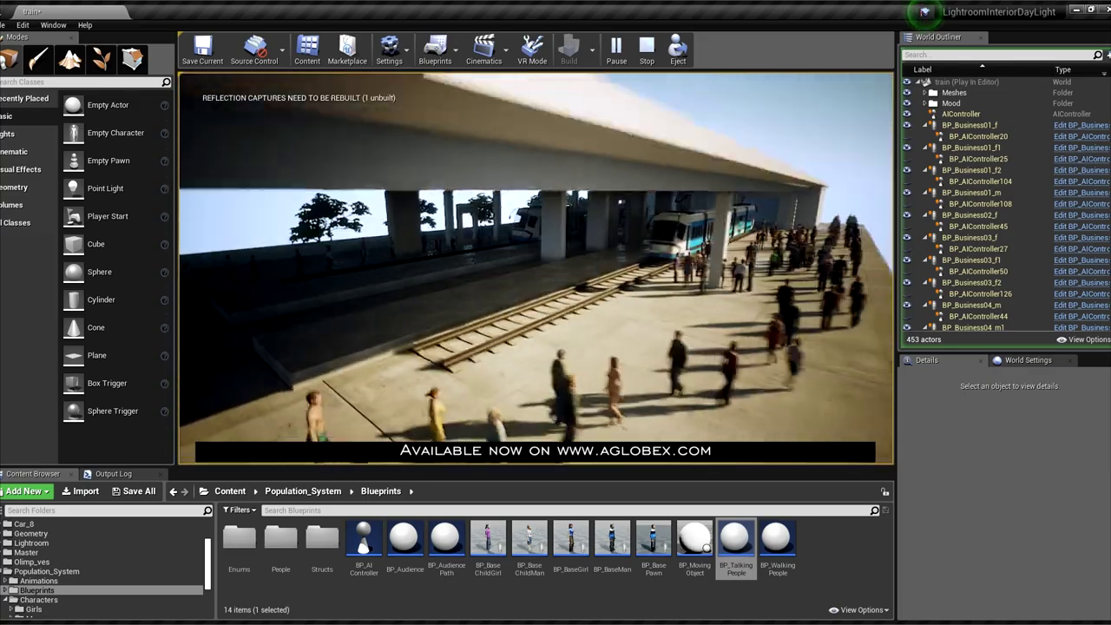
# Step: End the play session of the crowded platform with Esc
pyautogui.press('Escape')
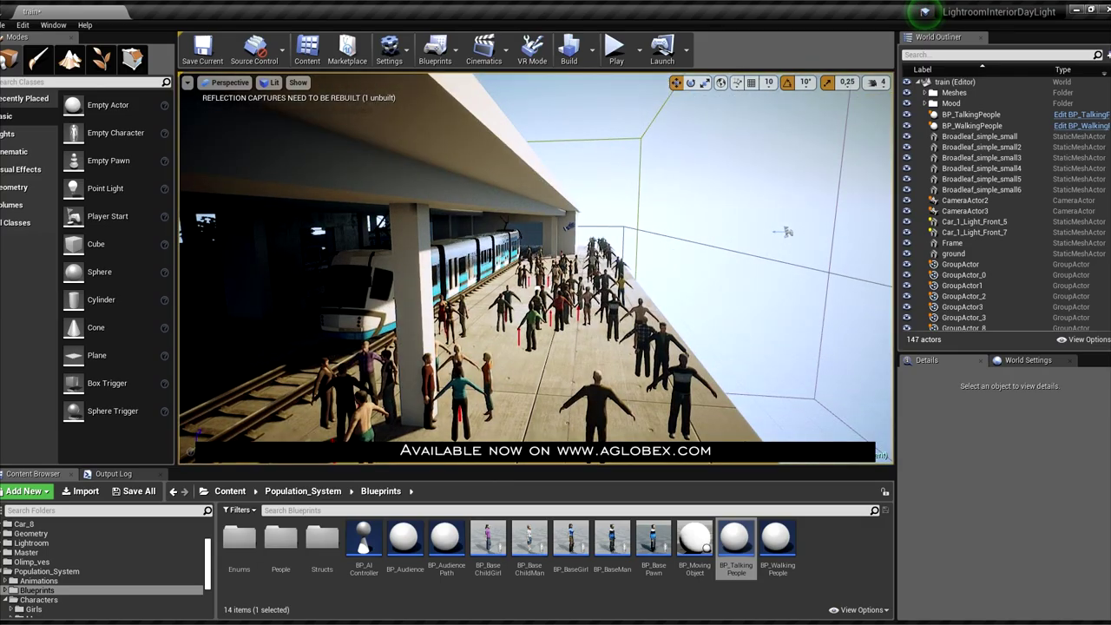
# Step: Duplicate the talking crowd and move the copy along the platform
pyautogui.click(971, 113)
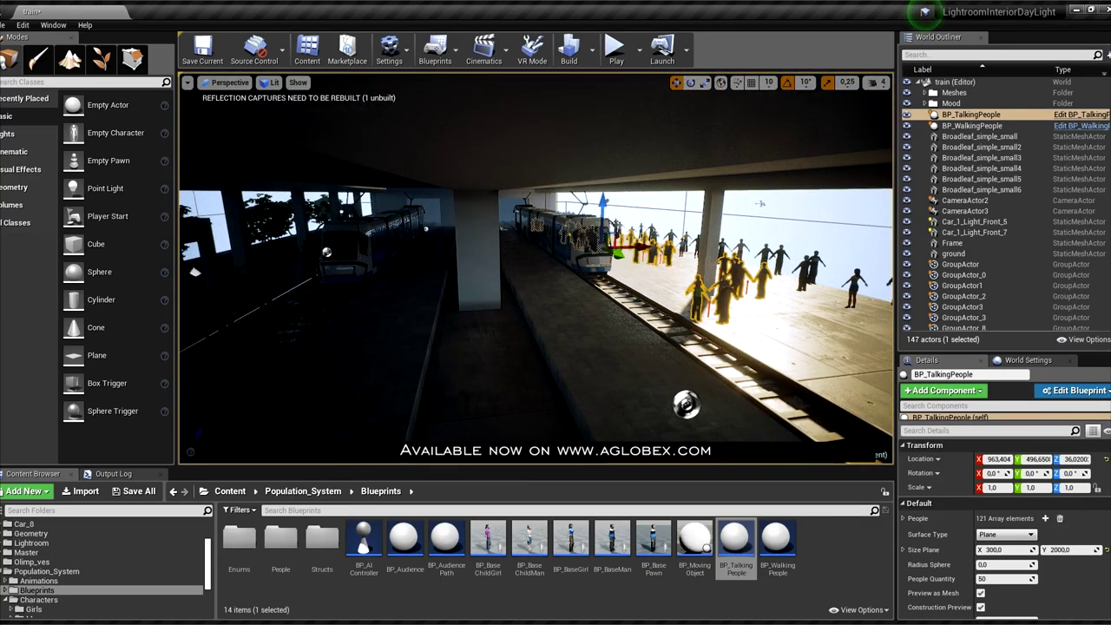
pyautogui.hotkey('ctrl', 'w')
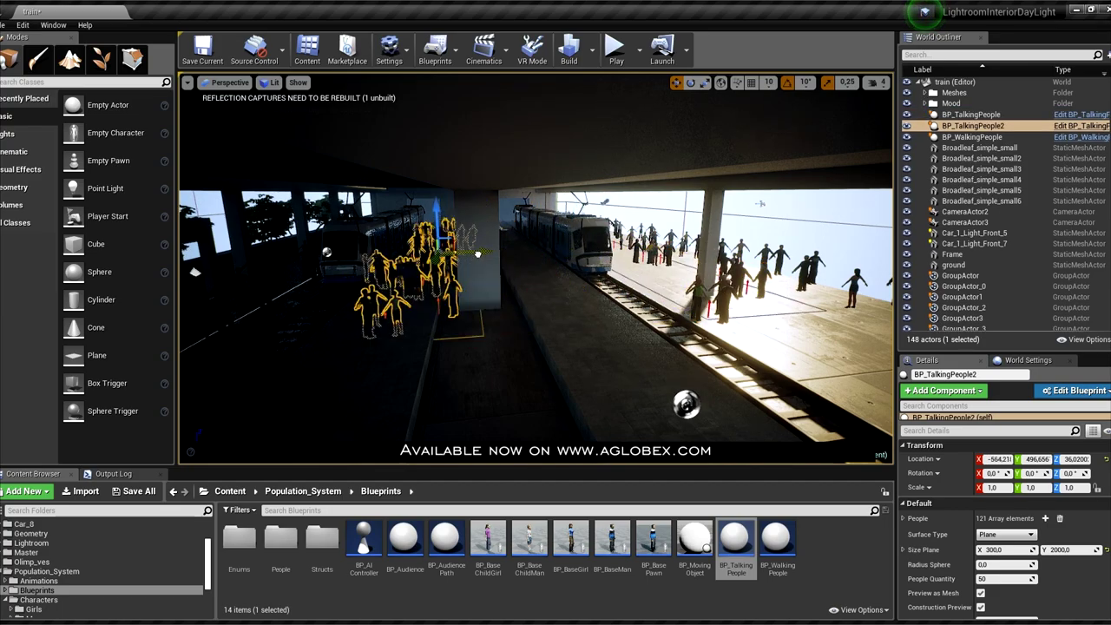
pyautogui.press('f')
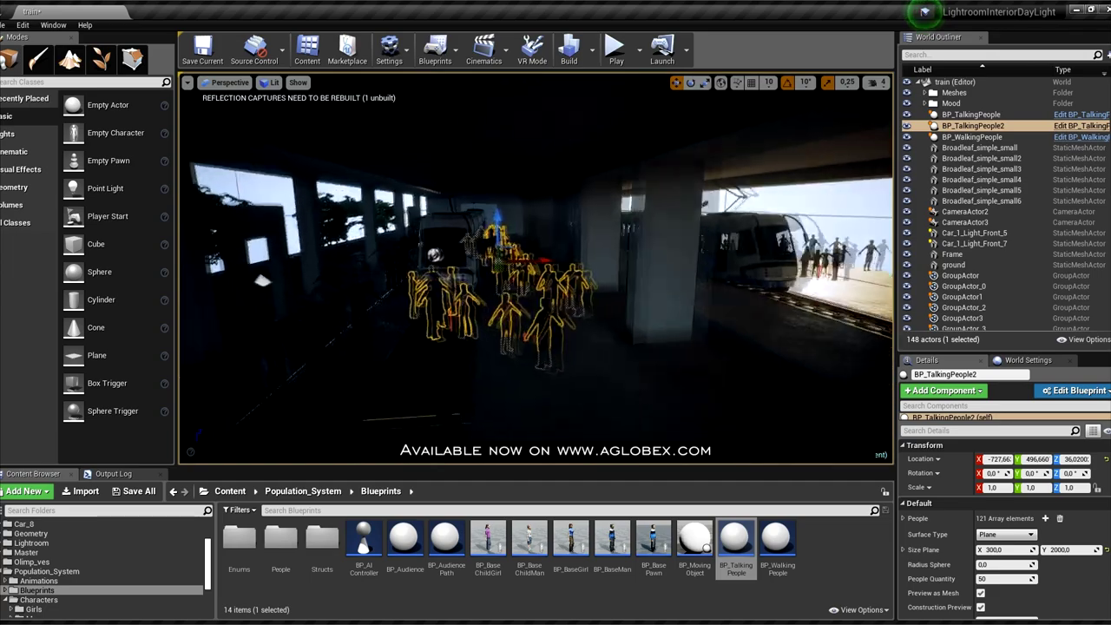
pyautogui.moveTo(517, 314); pyautogui.dragTo(527, 314)
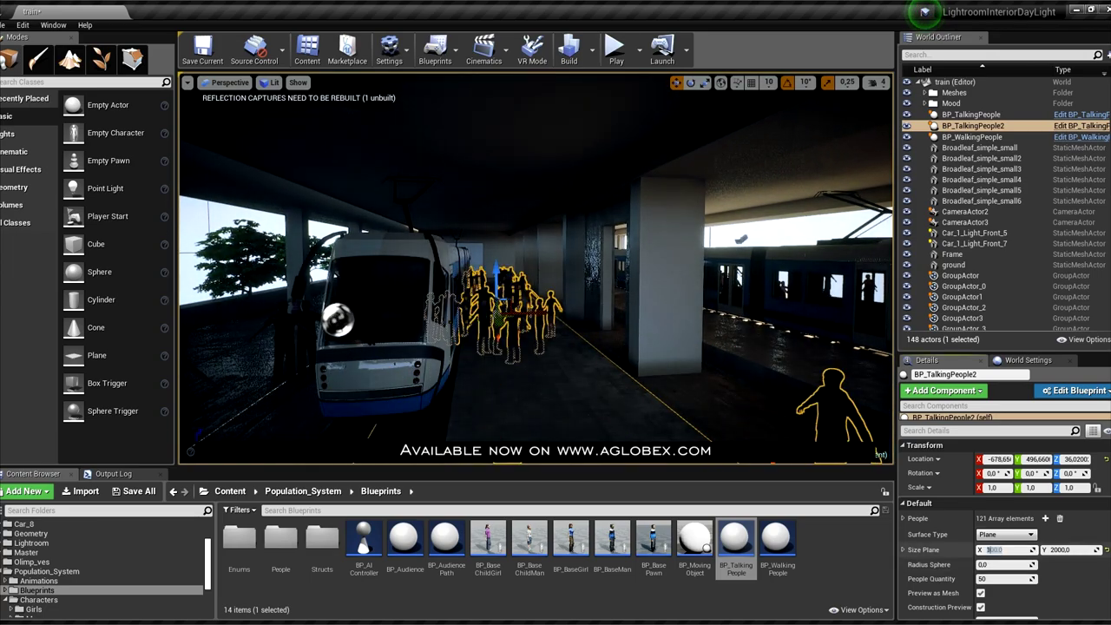
pyautogui.write('100')
# Step: Narrow the copy to Size Plane X 100, raise it beside the train, and play
pyautogui.press('Return')
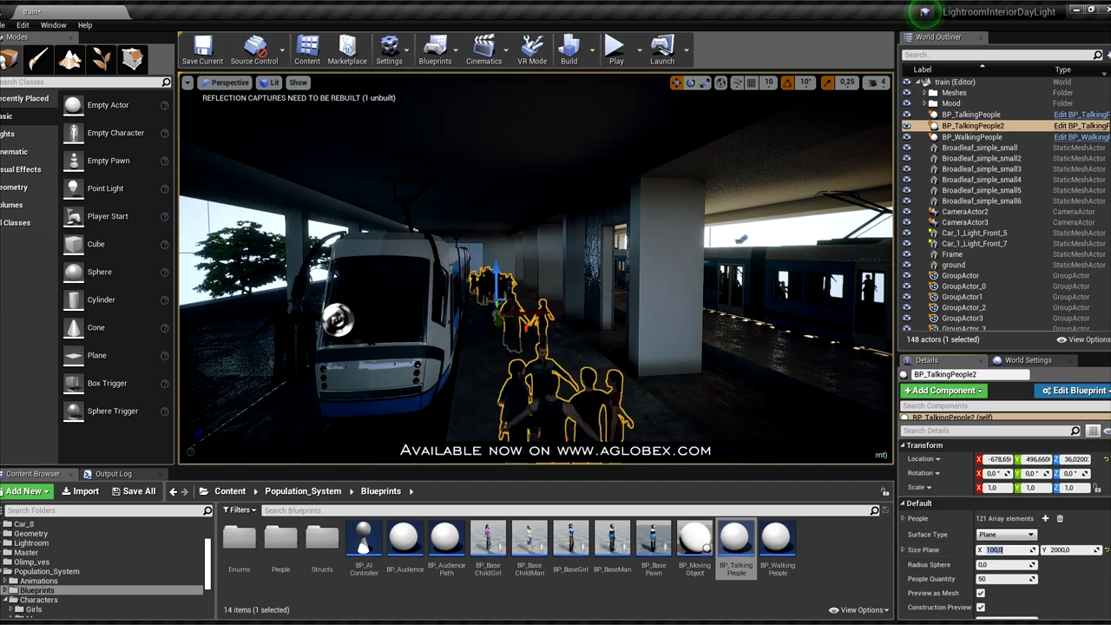
pyautogui.press('f')
pyautogui.moveTo(494, 240); pyautogui.dragTo(486, 223)
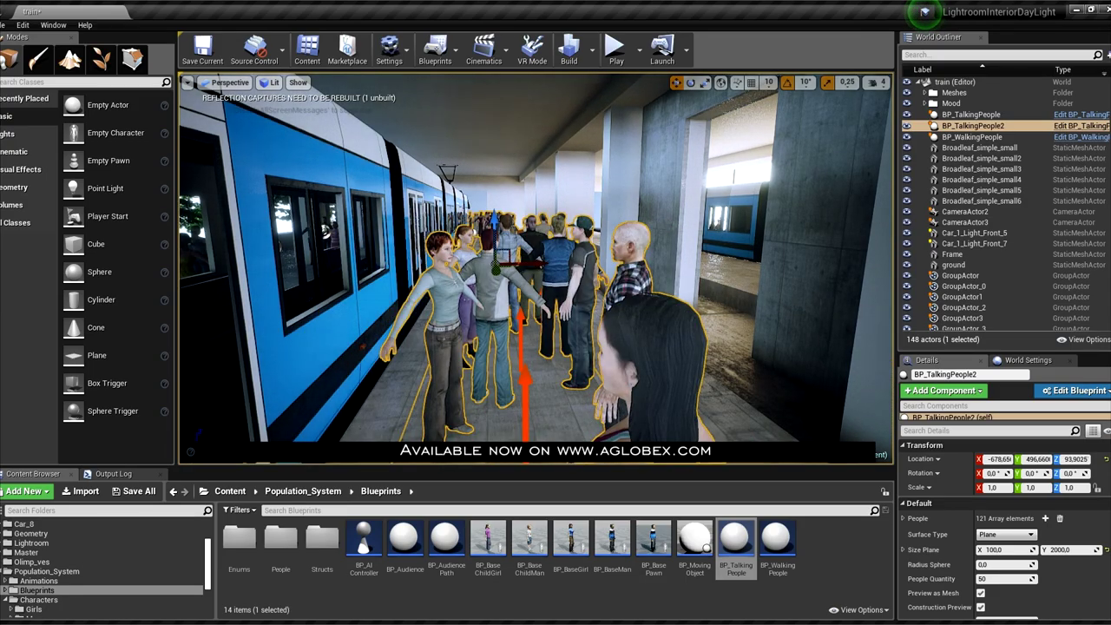
pyautogui.hotkey('alt', 'p')
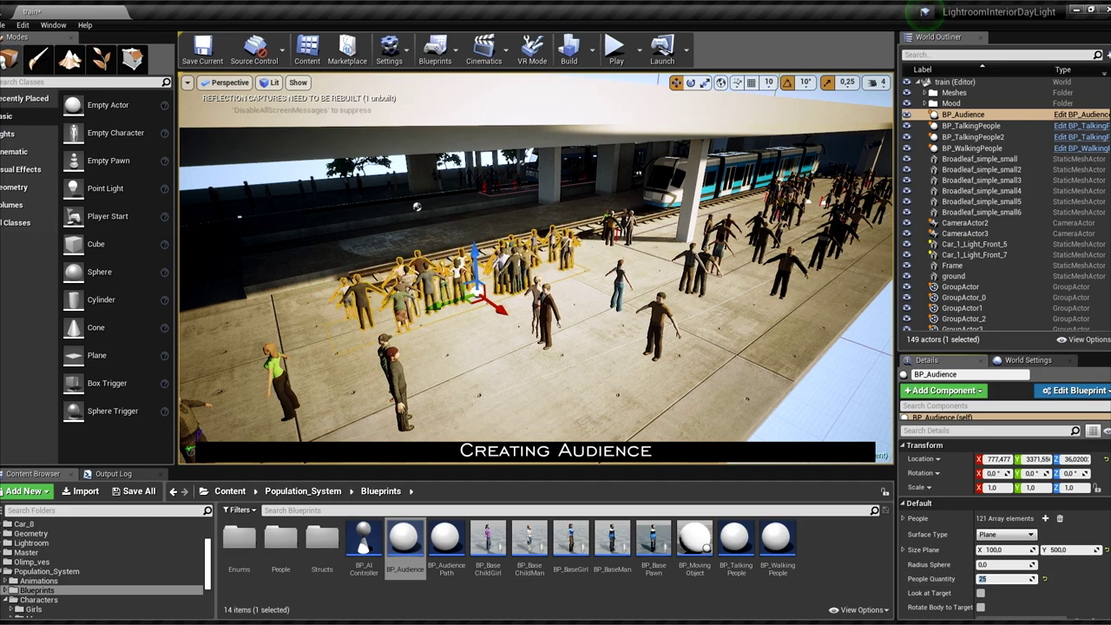
# Step: Set the audience to 25 people, test it in play, then select the audience crowd
pyautogui.press('Return')
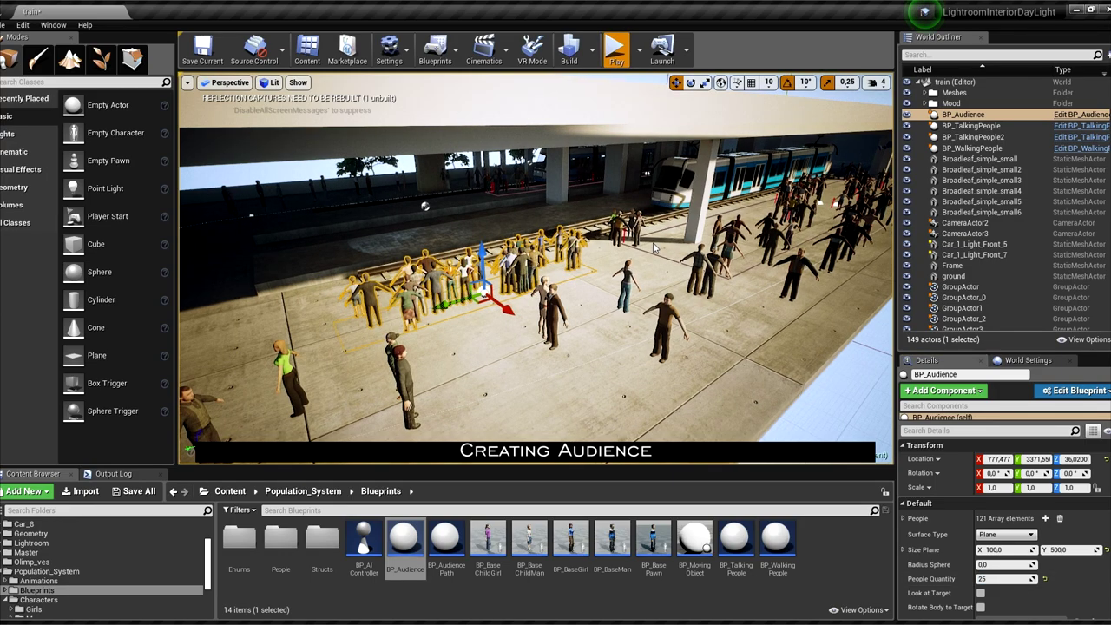
pyautogui.hotkey('alt', 'p')
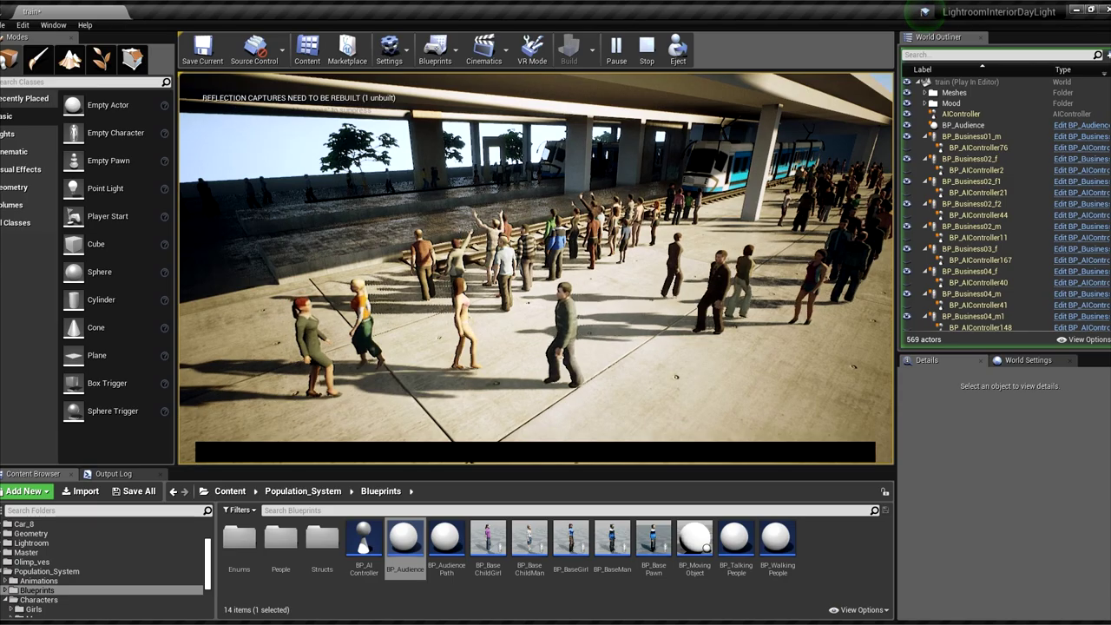
pyautogui.press('Escape')
pyautogui.moveTo(458, 183); pyautogui.dragTo(231, 235, button='right')
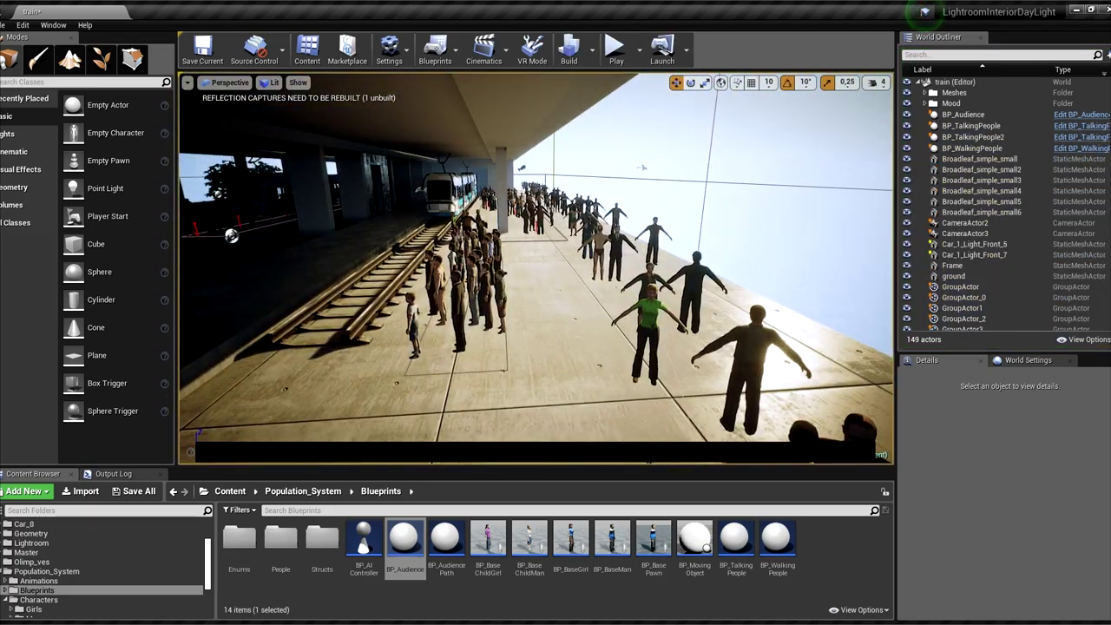
pyautogui.click(480, 280)
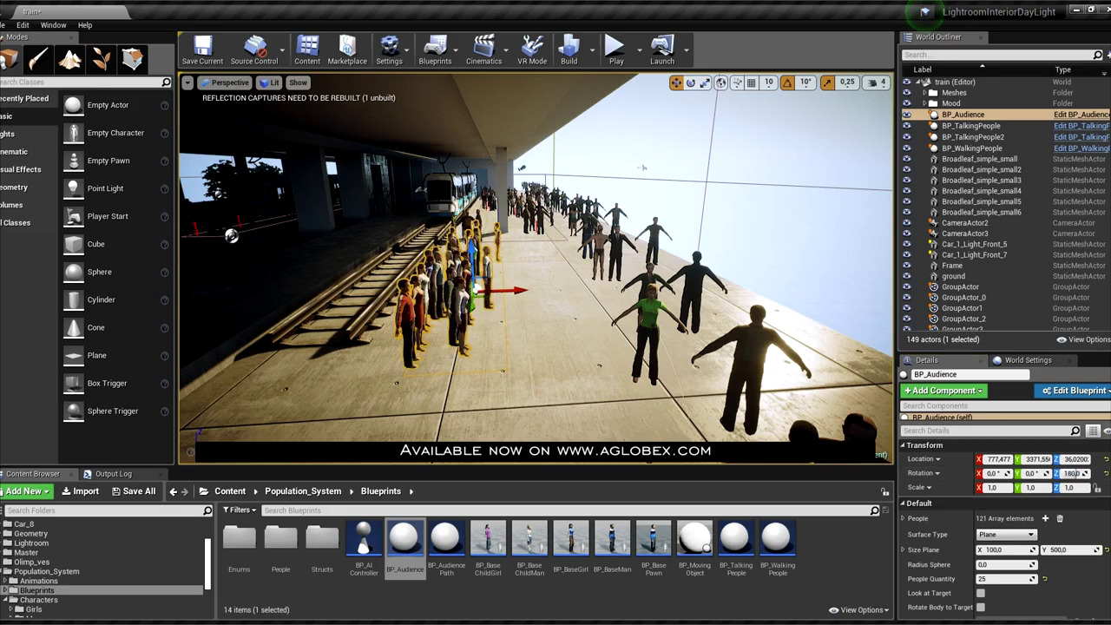
# Step: Move the audience to the platform edge, set Size Plane Y 2000, and play
pyautogui.moveTo(231, 236); pyautogui.dragTo(383, 228, button='right')
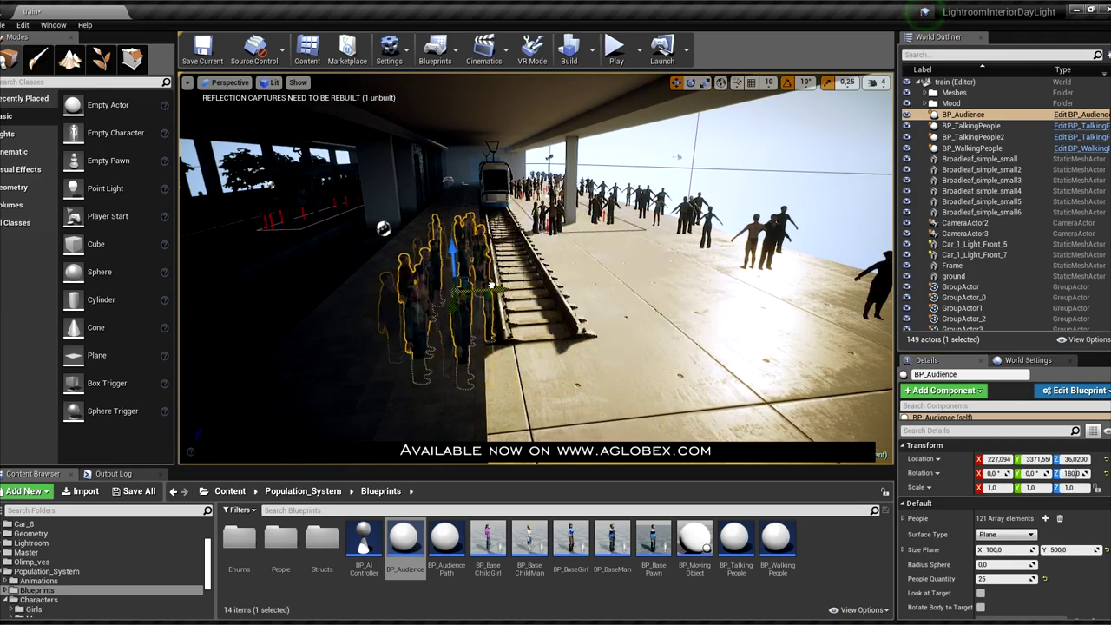
pyautogui.press('f')
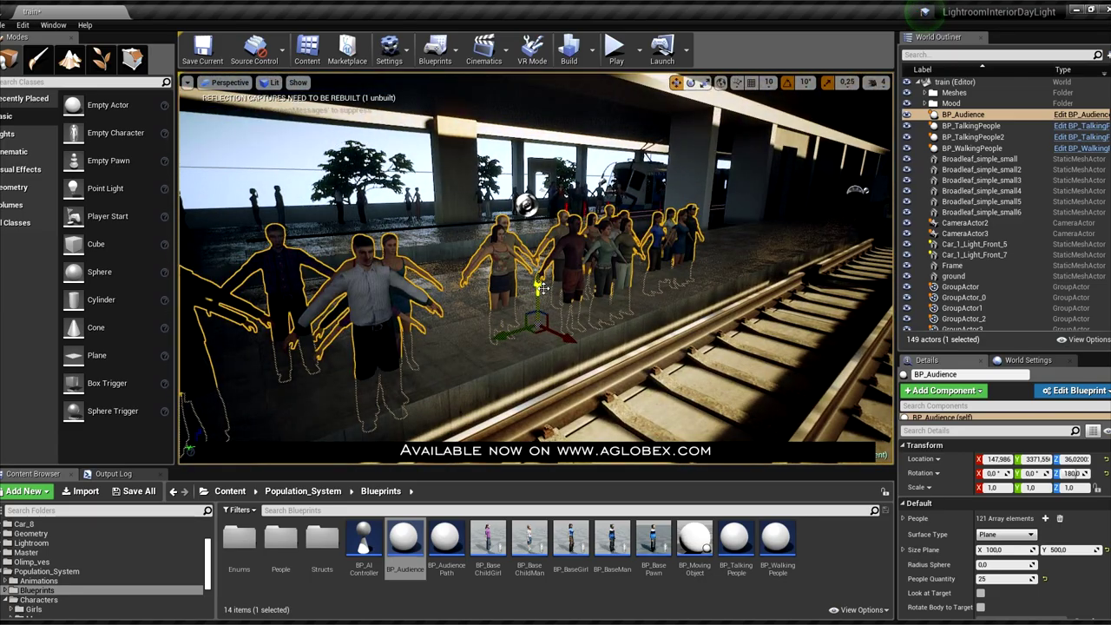
pyautogui.moveTo(540, 288); pyautogui.dragTo(531, 255)
pyautogui.moveTo(531, 255); pyautogui.dragTo(556, 260, button='right')
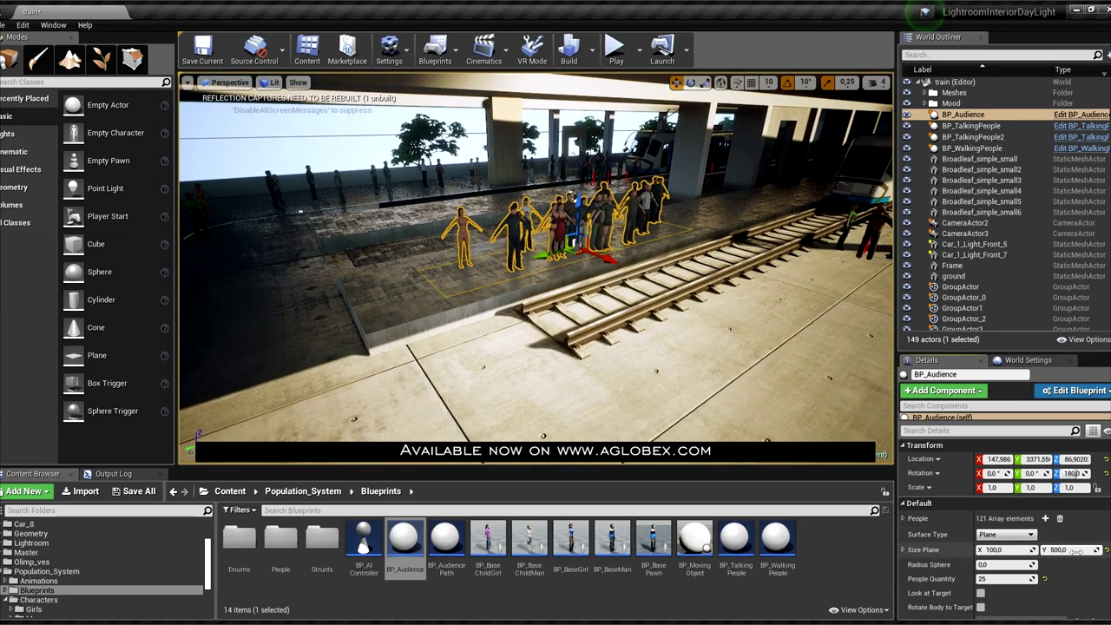
pyautogui.write('2000')
pyautogui.press('Return')
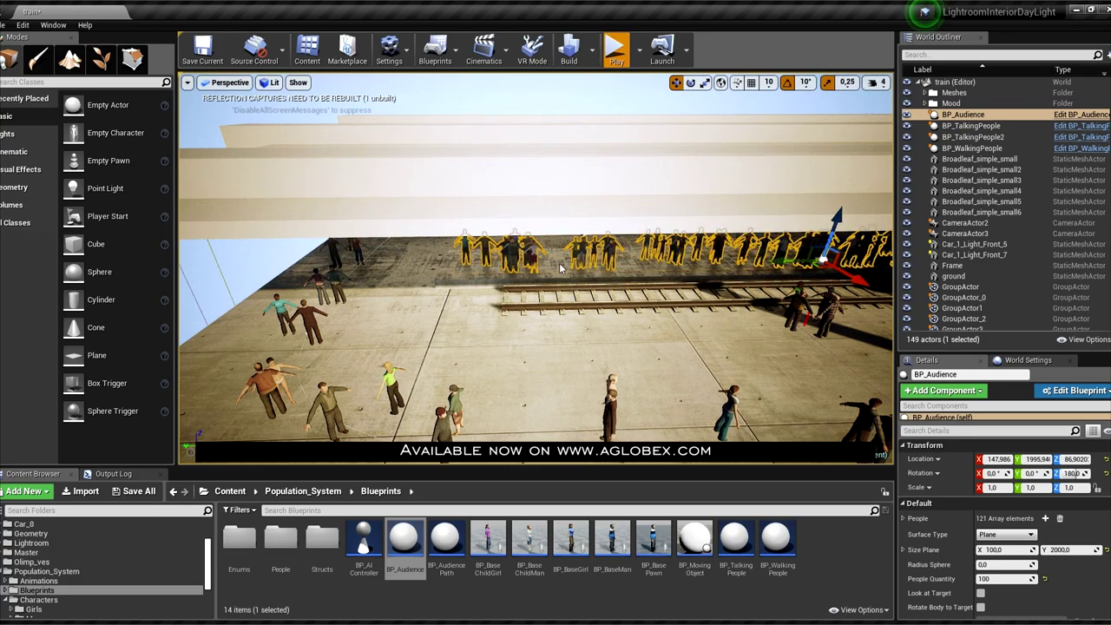
pyautogui.hotkey('alt', 'p')
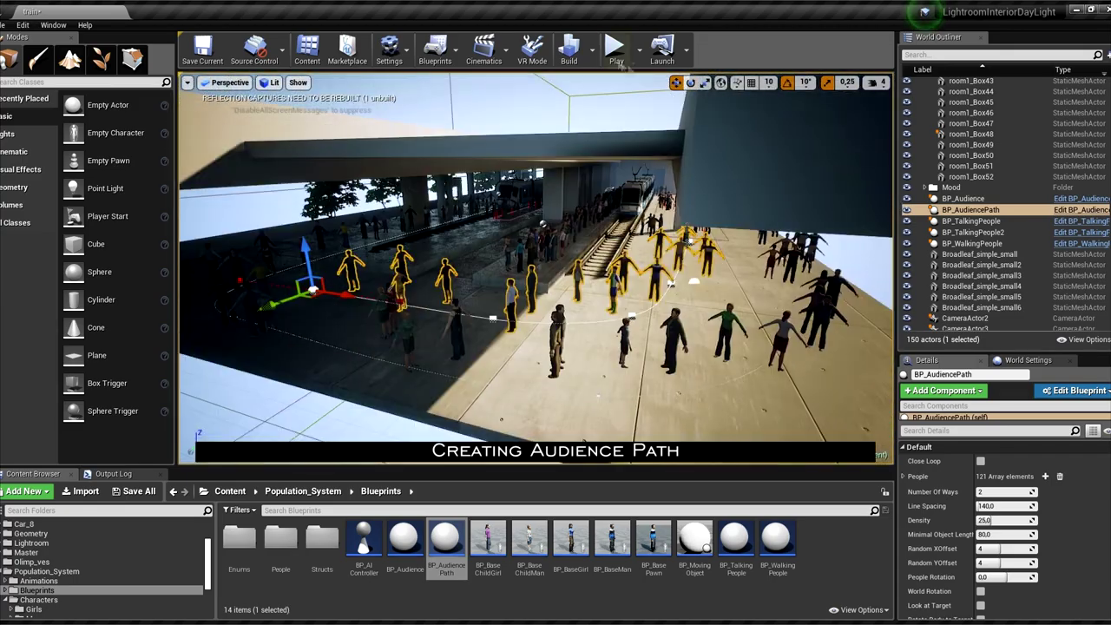
# Step: Preview the platform, then set BP_AudiencePath's People Rotation to 90 degrees
pyautogui.click(615, 50)
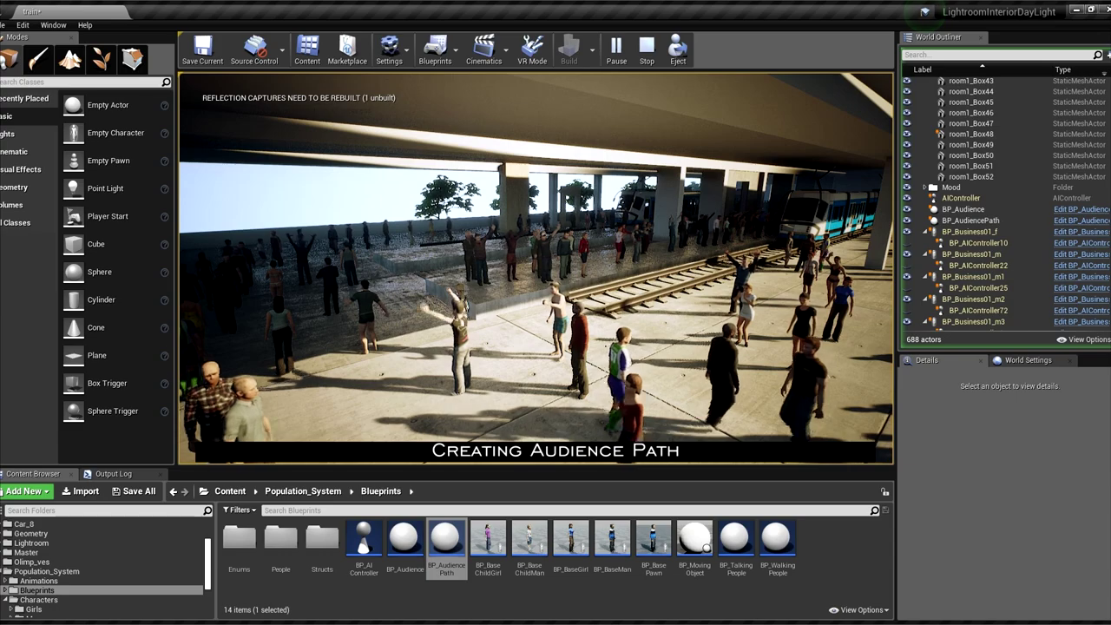
pyautogui.press('Escape')
pyautogui.click(764, 357)
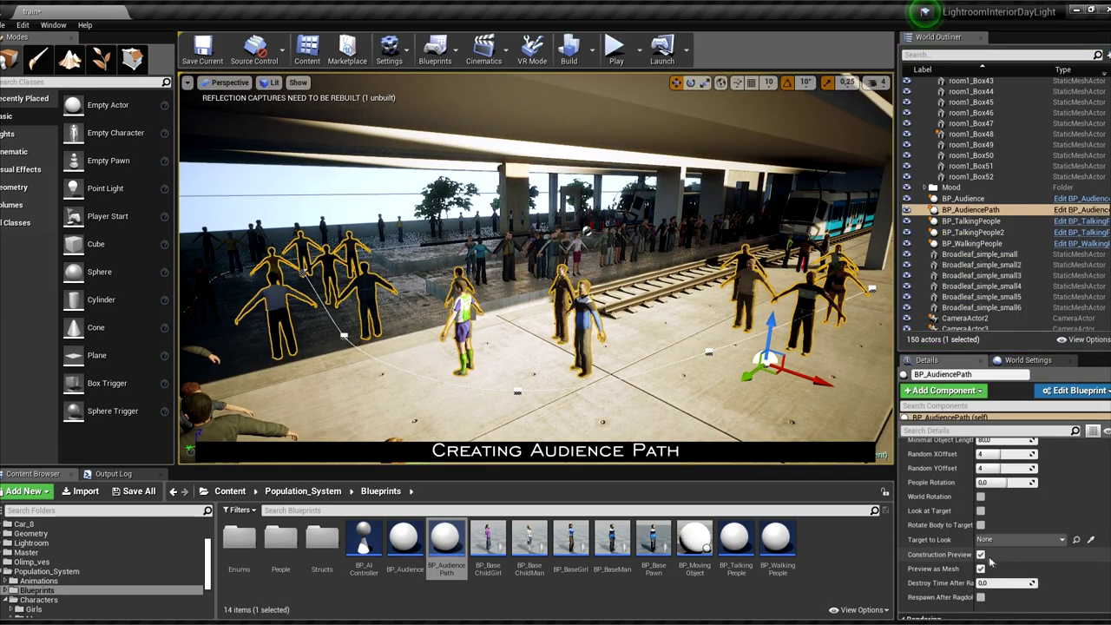
pyautogui.scroll(2, 1003, 582)
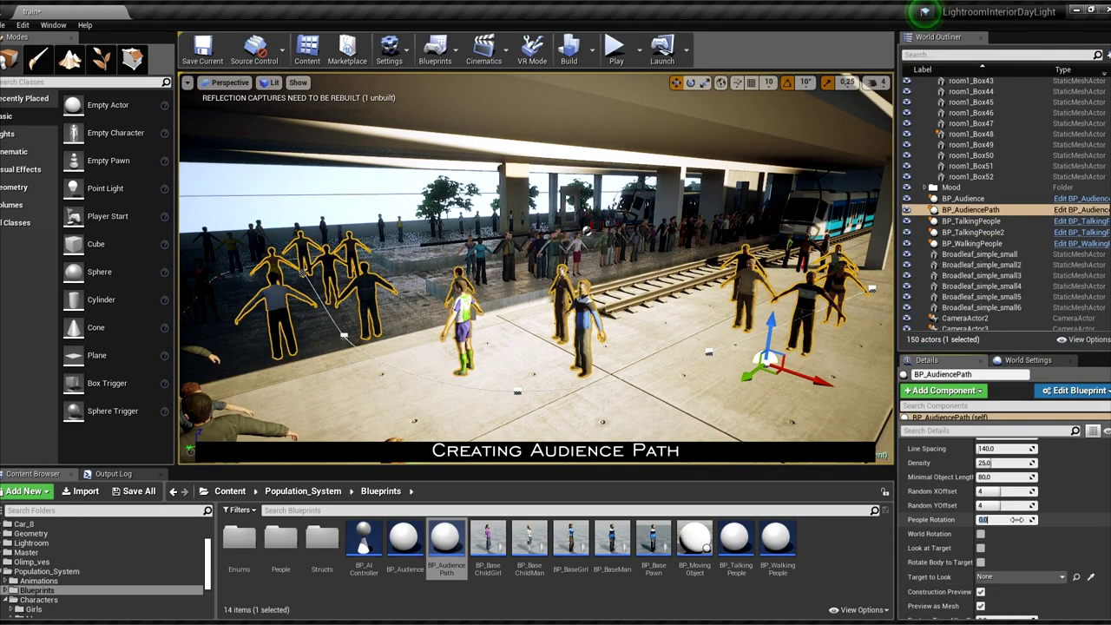
pyautogui.write('-90')
pyautogui.press('Return')
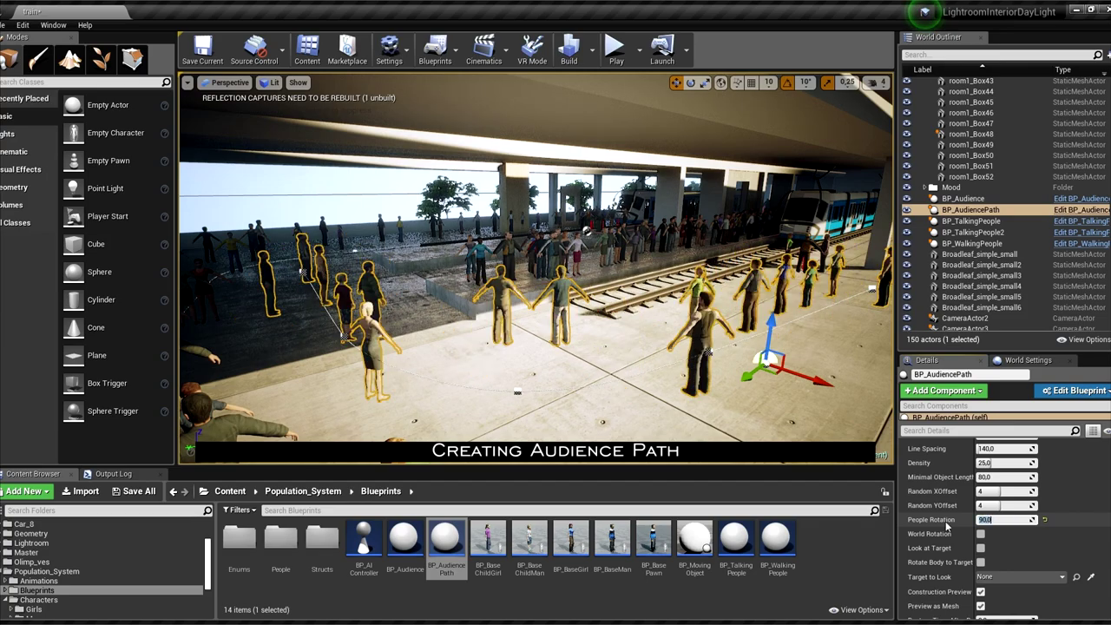
pyautogui.scroll(5, 1031, 521)
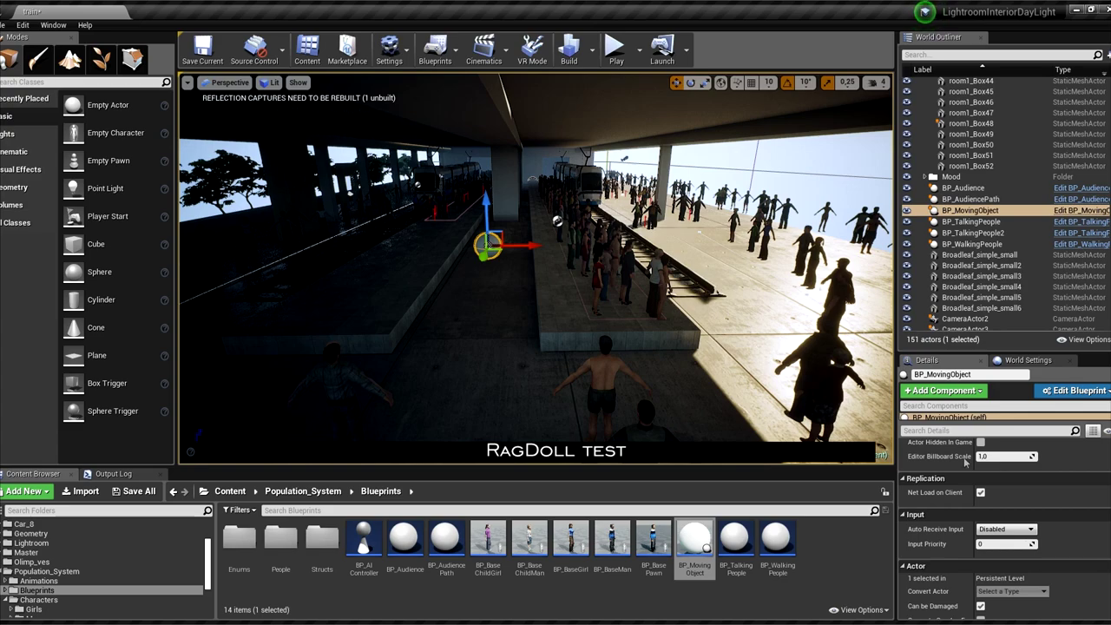
# Step: Make BP_Audience look at a target, with BP_MovingObject as the target
pyautogui.click(963, 188)
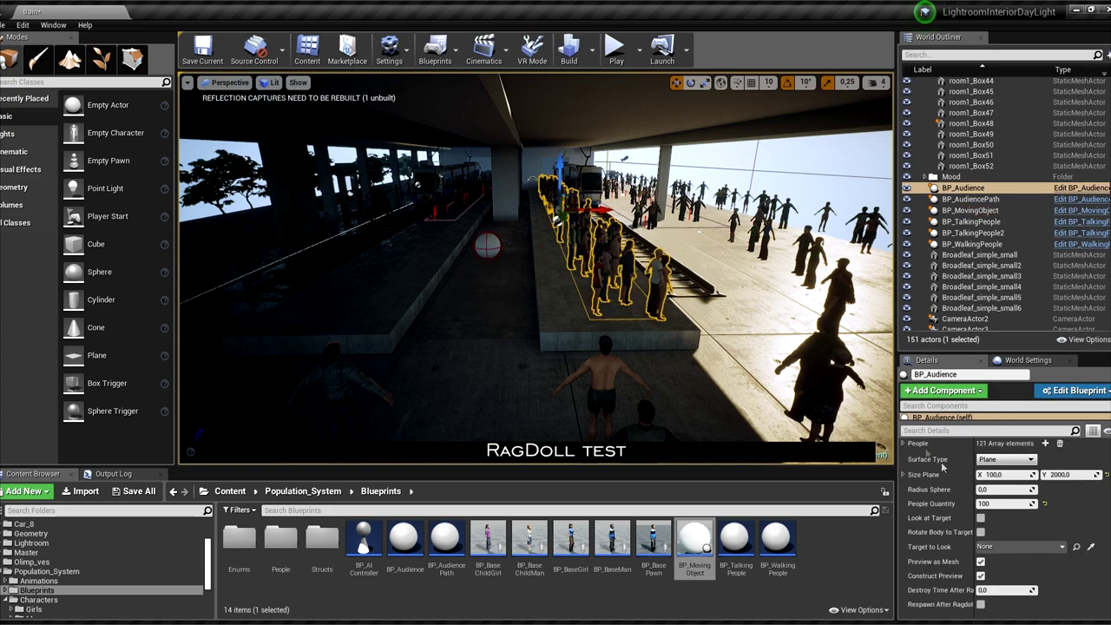
pyautogui.click(981, 519)
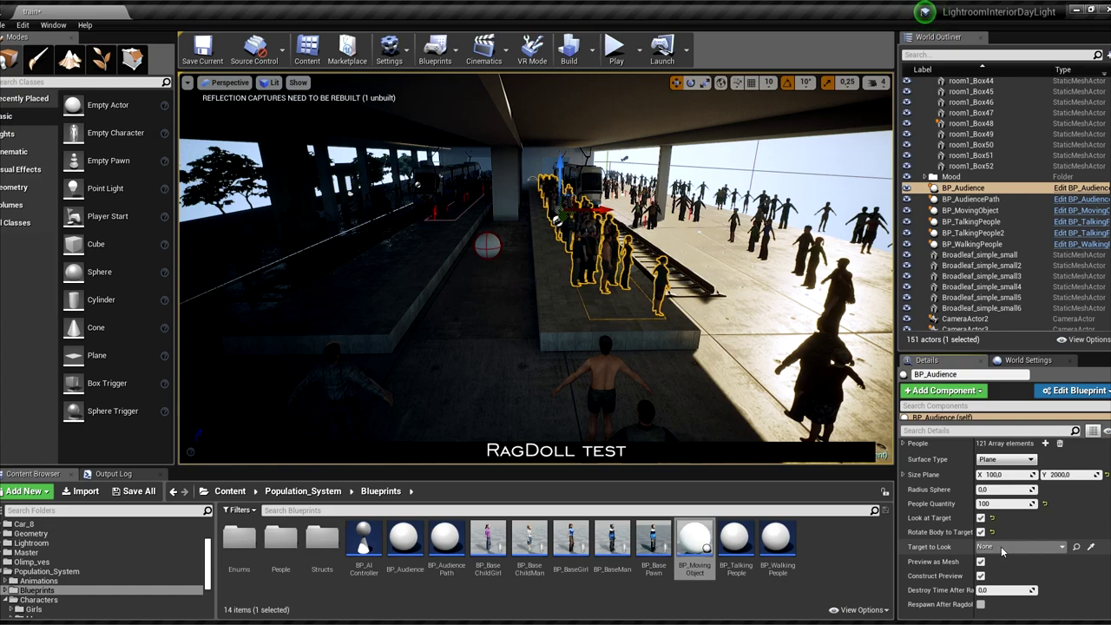
pyautogui.click(1000, 546)
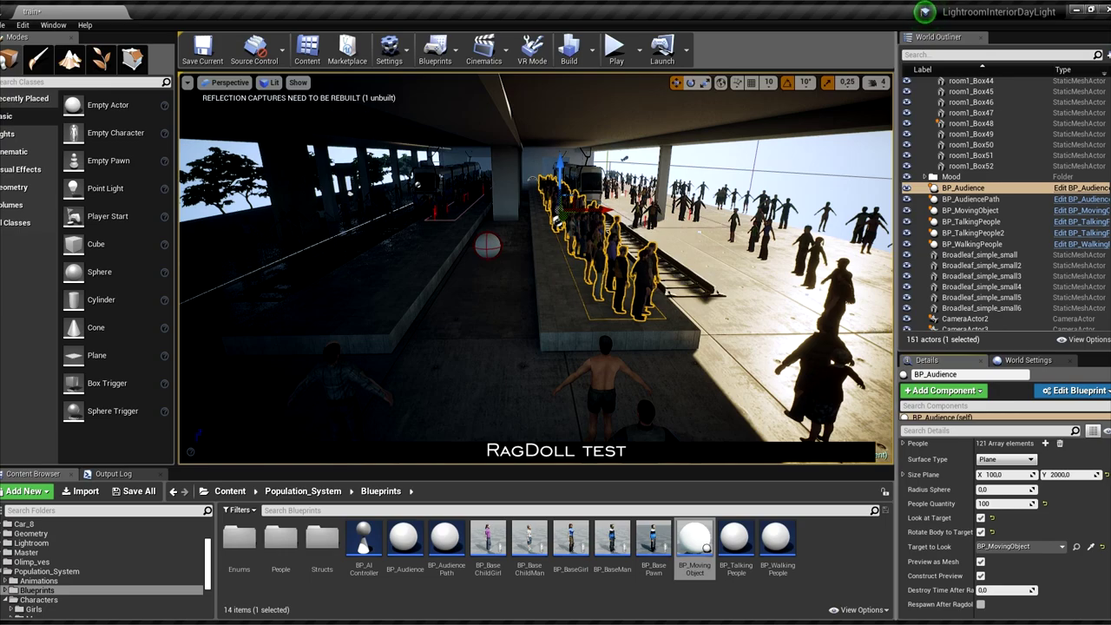
# Step: Enable Look at Target and Rotate Body to Target on BP_AudiencePath, then play the scene
pyautogui.click(970, 199)
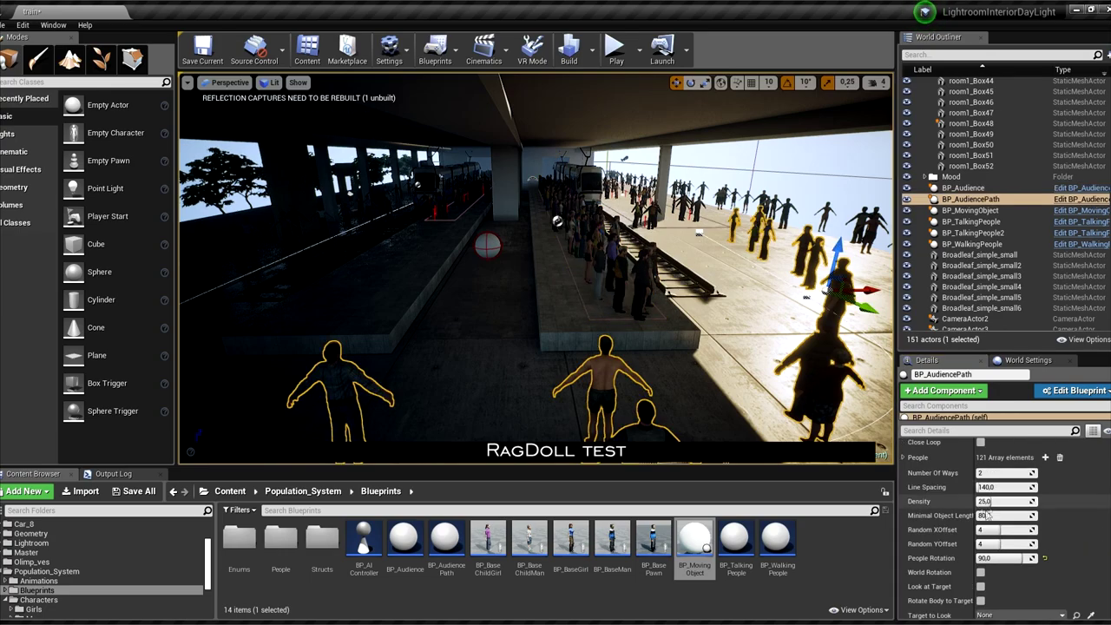
pyautogui.click(981, 587)
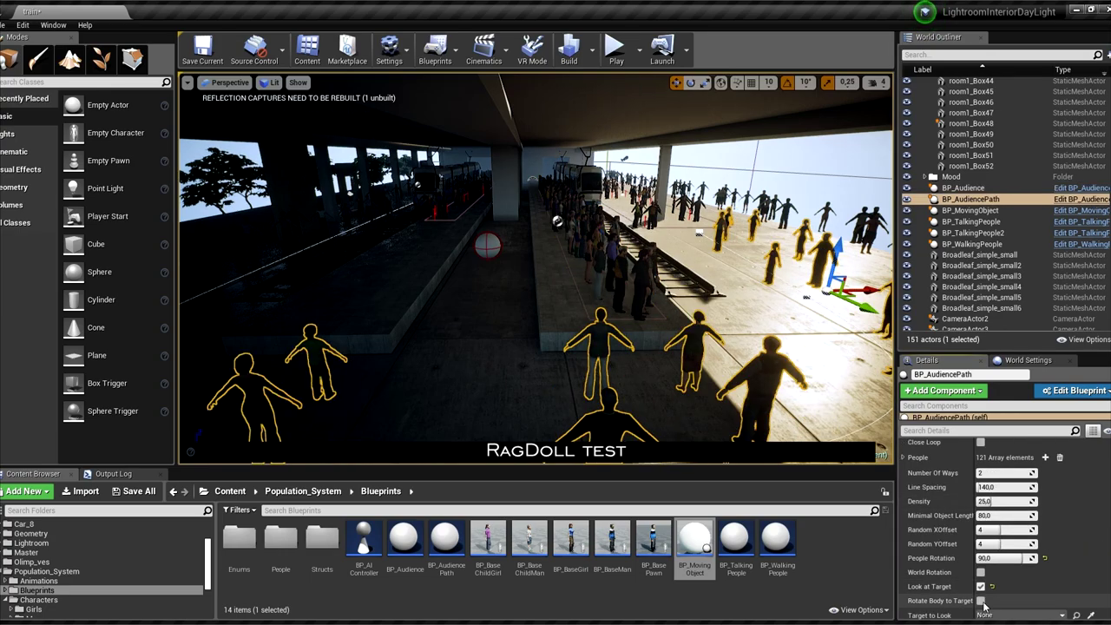
pyautogui.click(981, 601)
pyautogui.scroll(-2, 1000, 579)
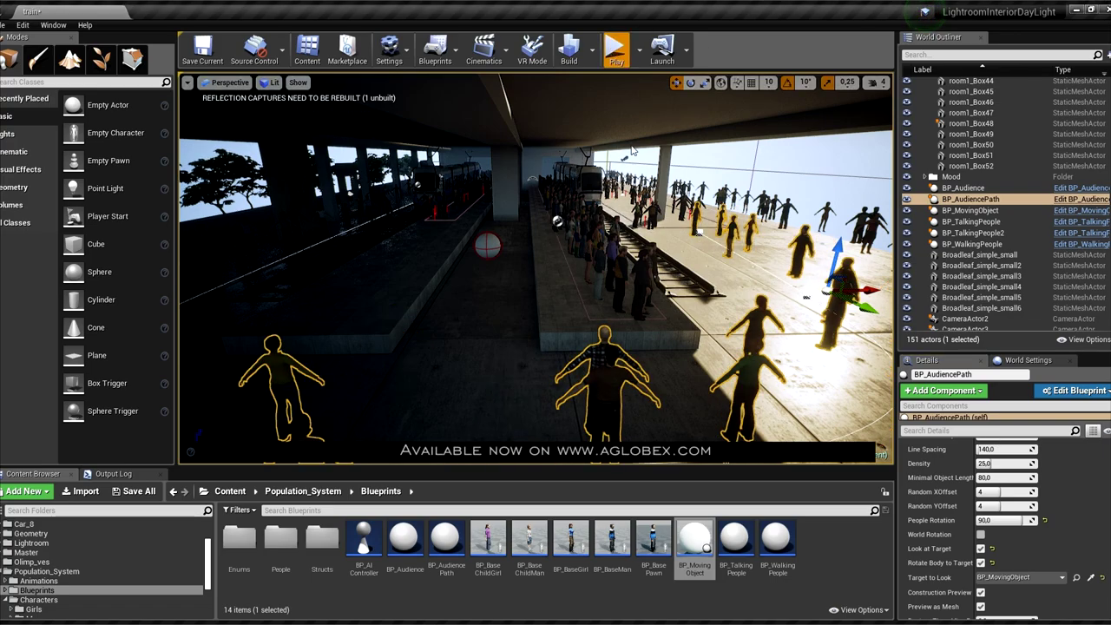
pyautogui.hotkey('alt', 'p')
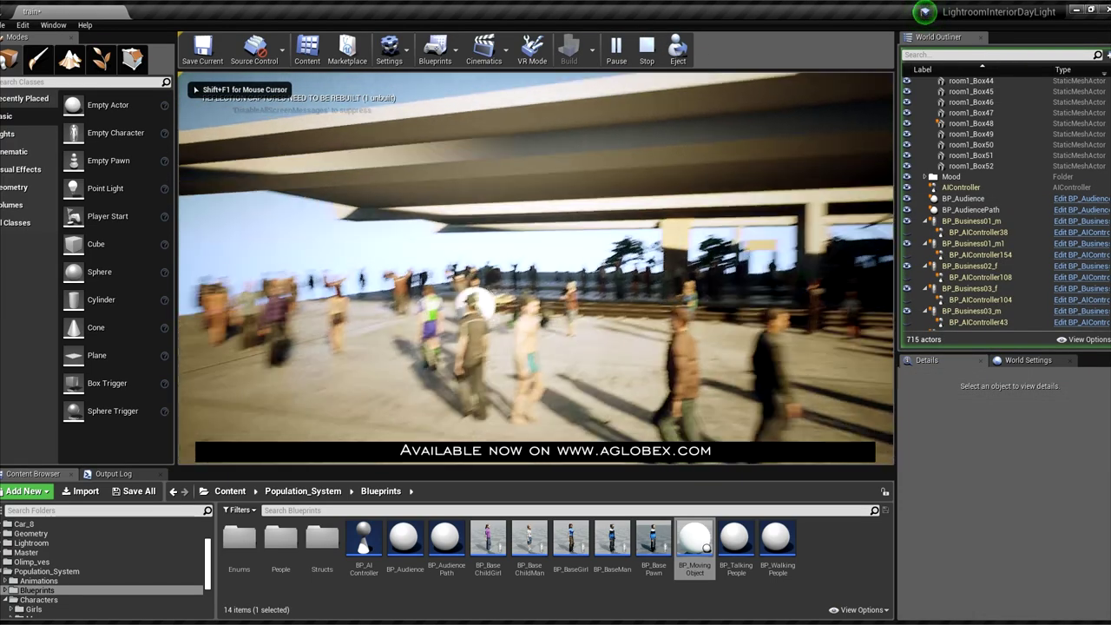
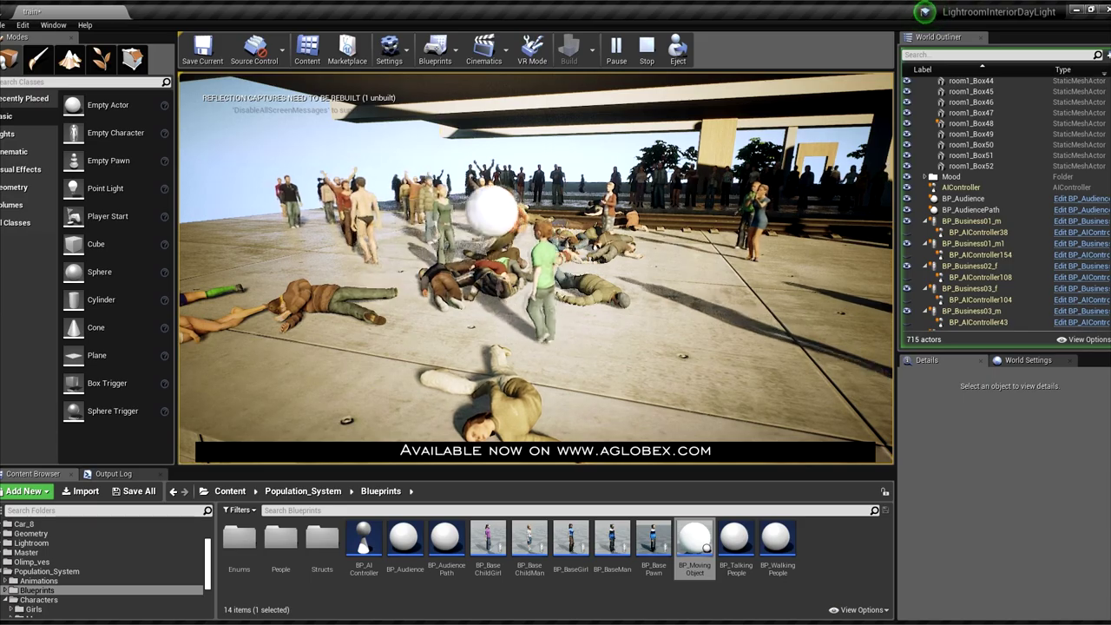
# Step: Stop Play mode, check BP_Audience's settings with Rotate Body to Target disabled, and replay the level
pyautogui.press('Escape')
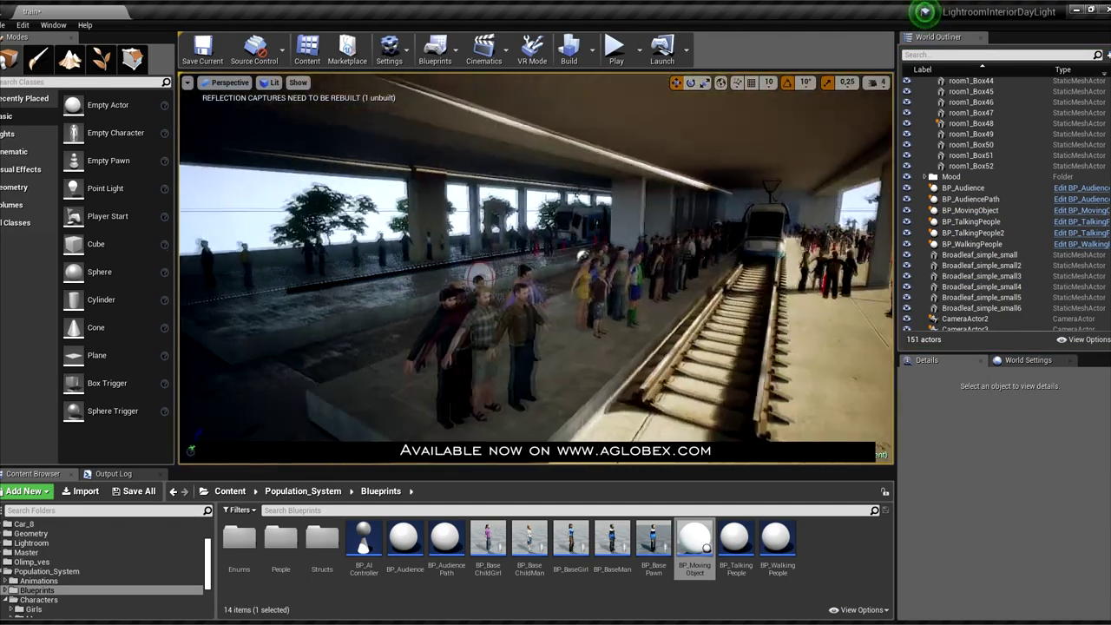
pyautogui.click(603, 252)
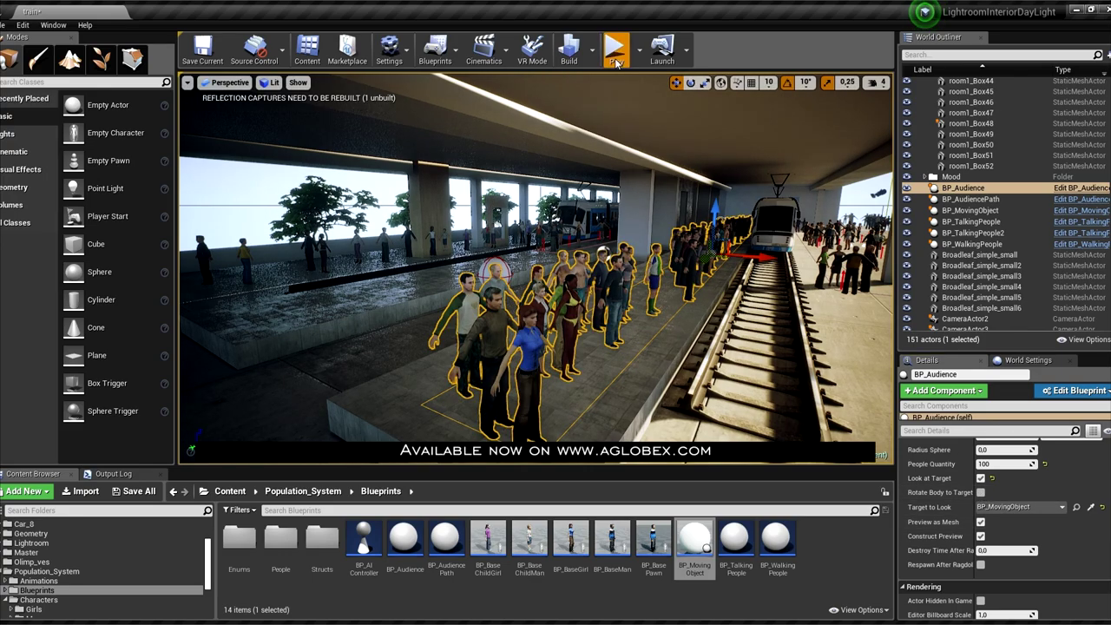
pyautogui.hotkey('alt', 'p')
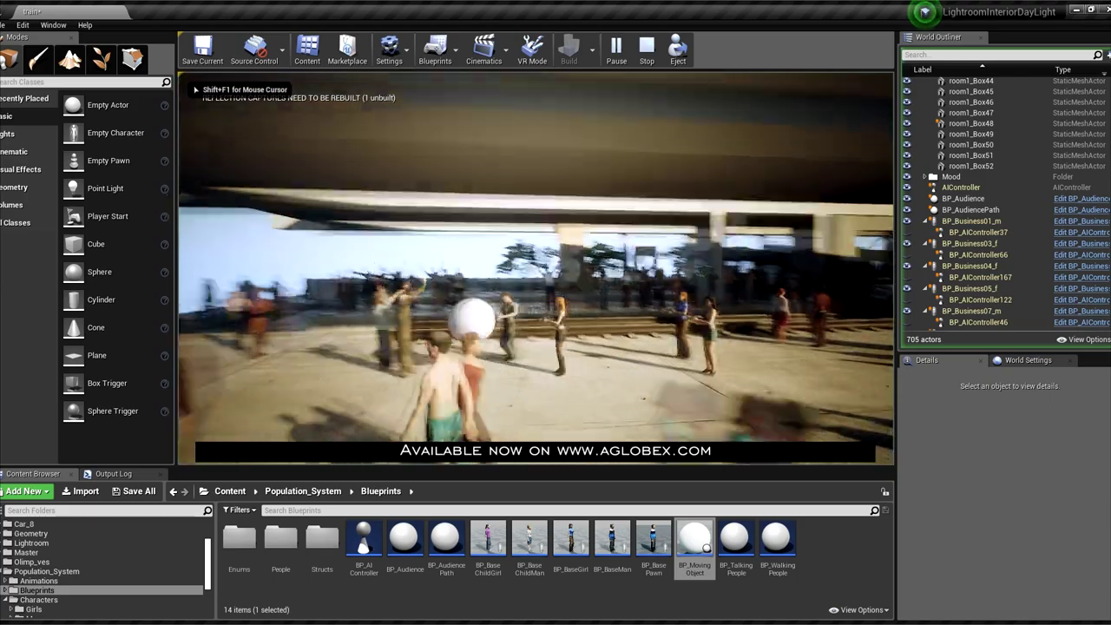